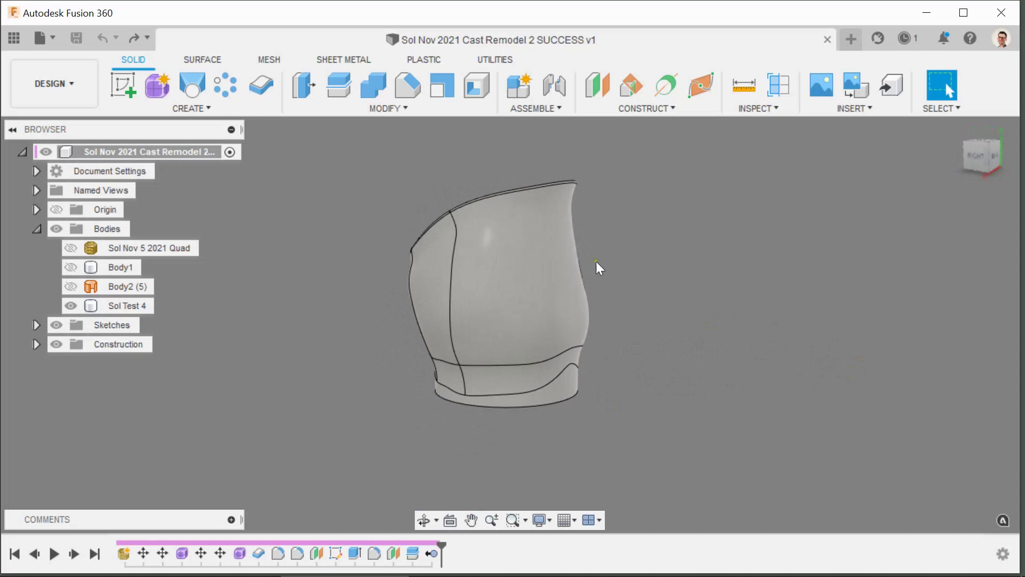
# Show Body1 together with the Sol Test 4 body to compare the two shapes
pyautogui.keyDown('shift'); pyautogui.moveTo(616, 280); pyautogui.dragTo(512, 245, button='middle'); pyautogui.keyUp('shift')
pyautogui.keyDown('shift'); pyautogui.moveTo(526, 340); pyautogui.dragTo(701, 374, button='middle'); pyautogui.keyUp('shift')
pyautogui.click(735, 373)
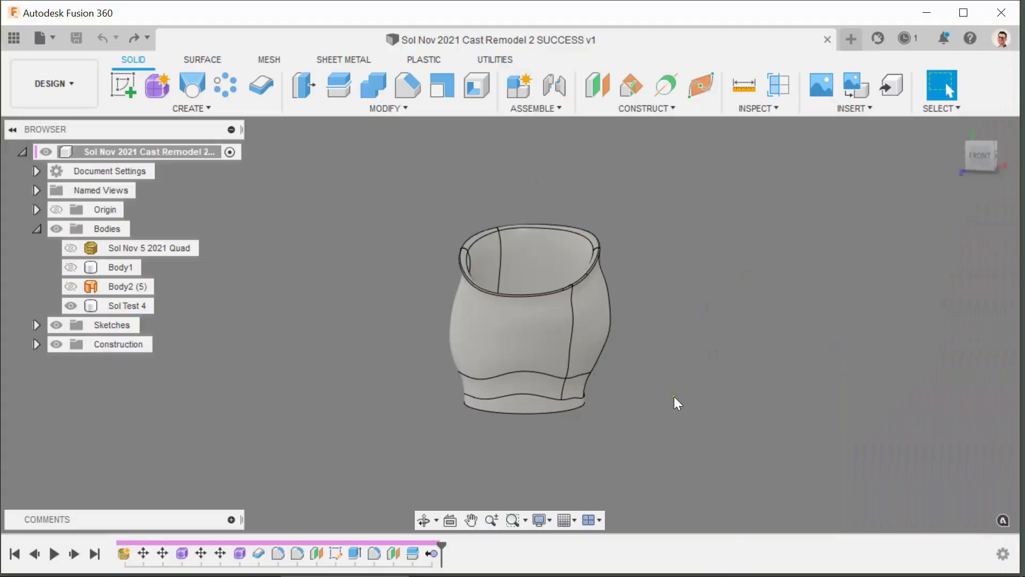
pyautogui.click(71, 267)
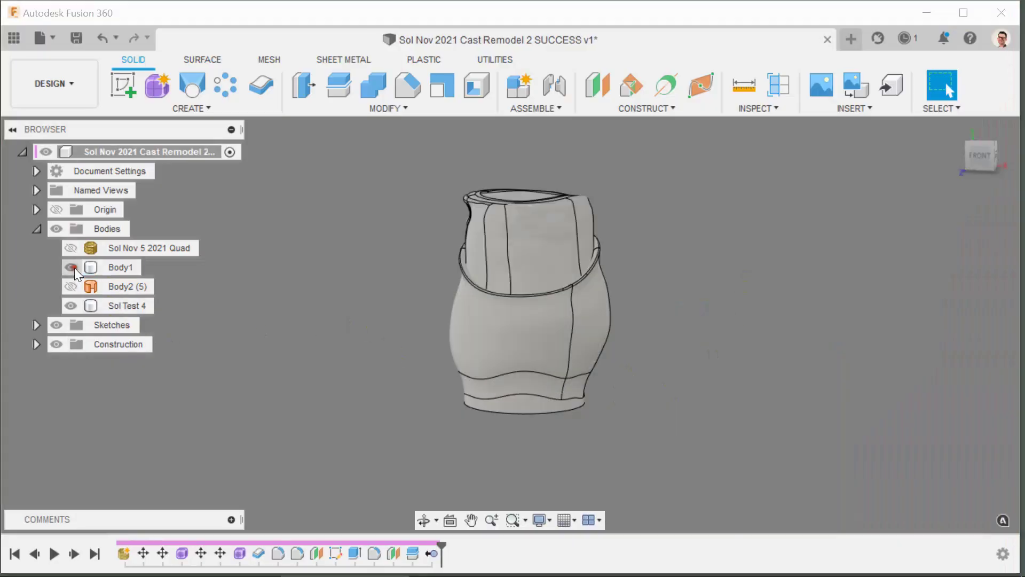
pyautogui.click(71, 306)
# Examine how the Sol Test 4 shell sits over Body1 along its rim and sides from several angles
pyautogui.moveTo(330, 361)
pyautogui.keyDown('shift'); pyautogui.mouseDown(button='middle')
pyautogui.moveTo(201, 364)
pyautogui.moveTo(531, 361)
pyautogui.moveTo(315, 360)
pyautogui.mouseUp(button='middle'); pyautogui.keyUp('shift')
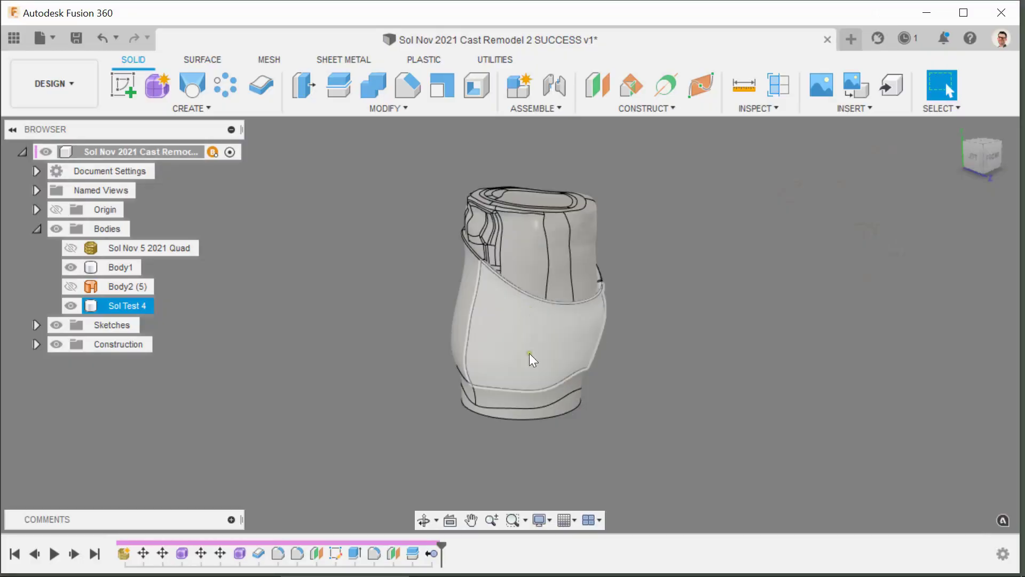
pyautogui.click(681, 335)
pyautogui.keyDown('shift'); pyautogui.moveTo(681, 336); pyautogui.dragTo(555, 281, button='middle'); pyautogui.keyUp('shift')
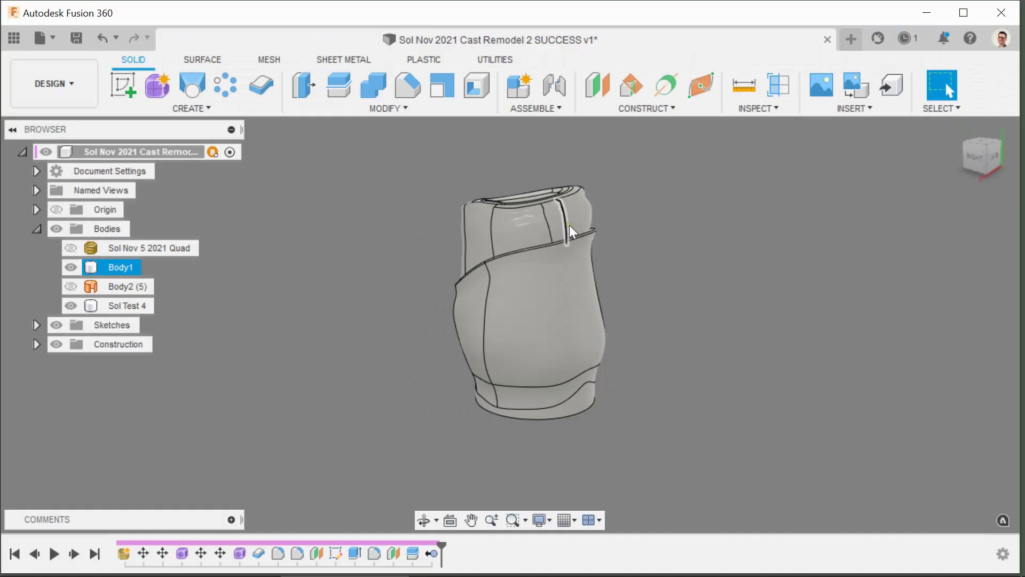
pyautogui.click(569, 225)
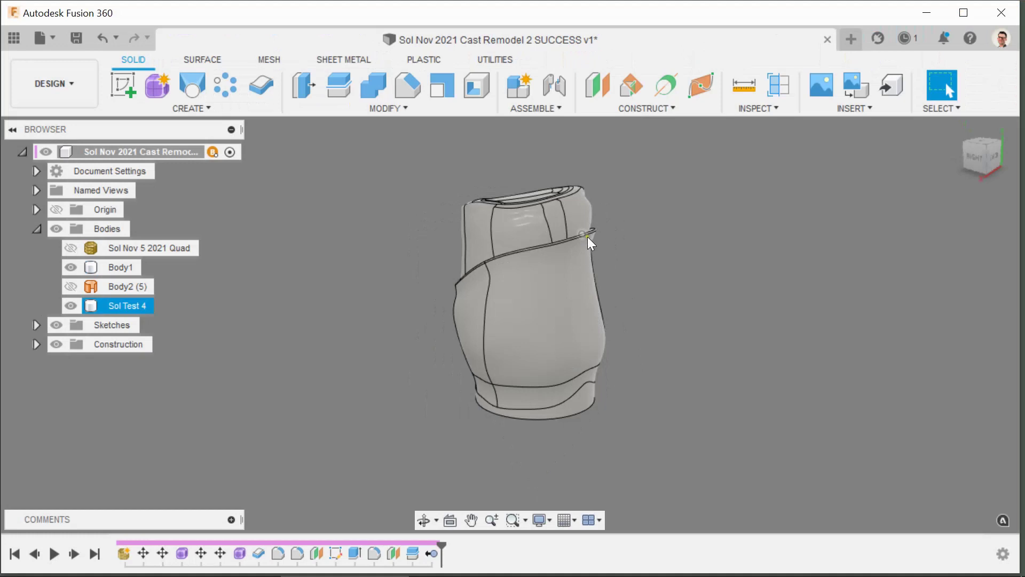
pyautogui.keyDown('shift'); pyautogui.moveTo(553, 259); pyautogui.dragTo(518, 303, button='middle'); pyautogui.keyUp('shift')
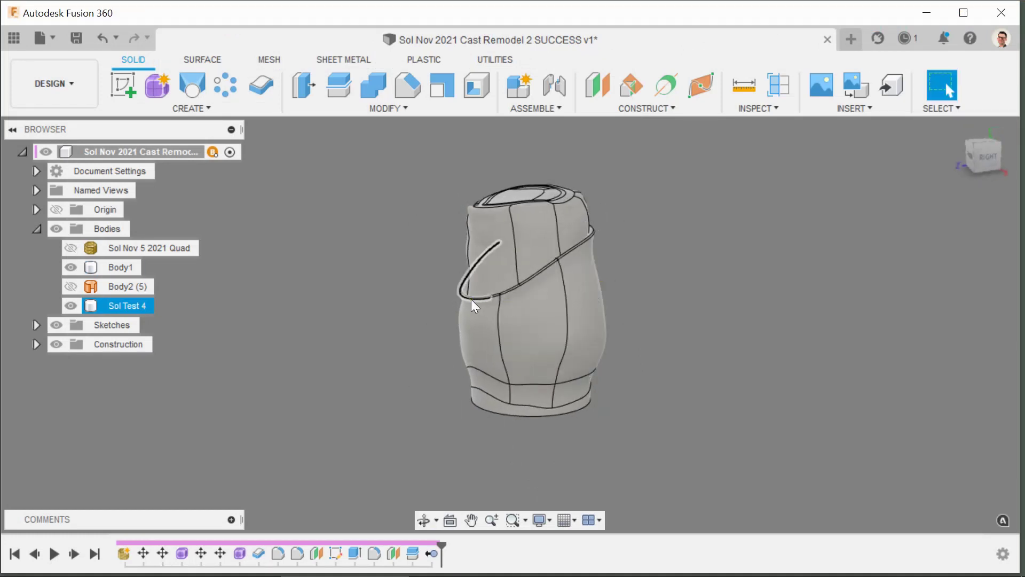
pyautogui.click(688, 300)
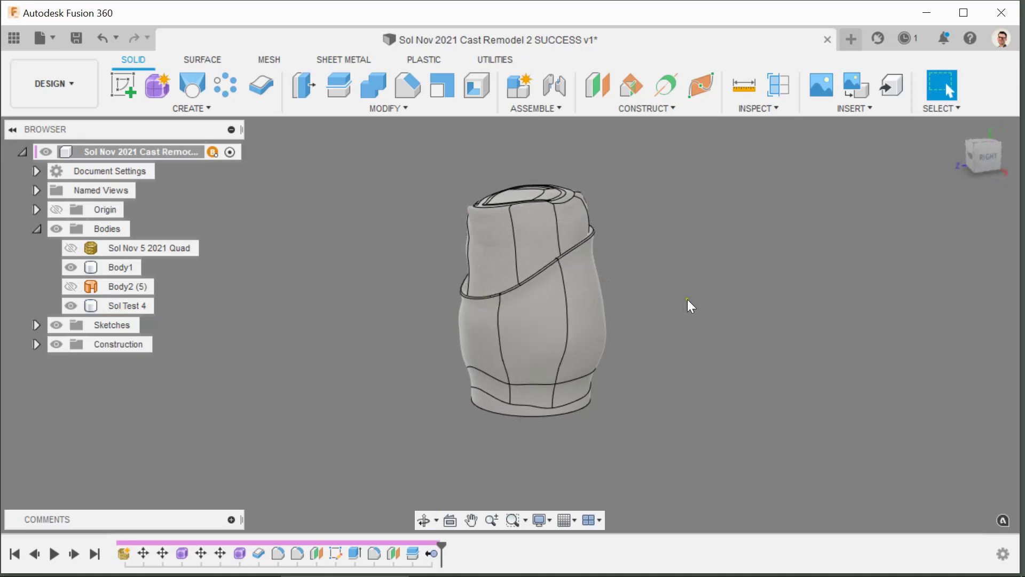
pyautogui.keyDown('shift'); pyautogui.moveTo(679, 344); pyautogui.dragTo(632, 344, button='middle'); pyautogui.keyUp('shift')
pyautogui.scroll(2, 614, 326)
pyautogui.click(591, 302)
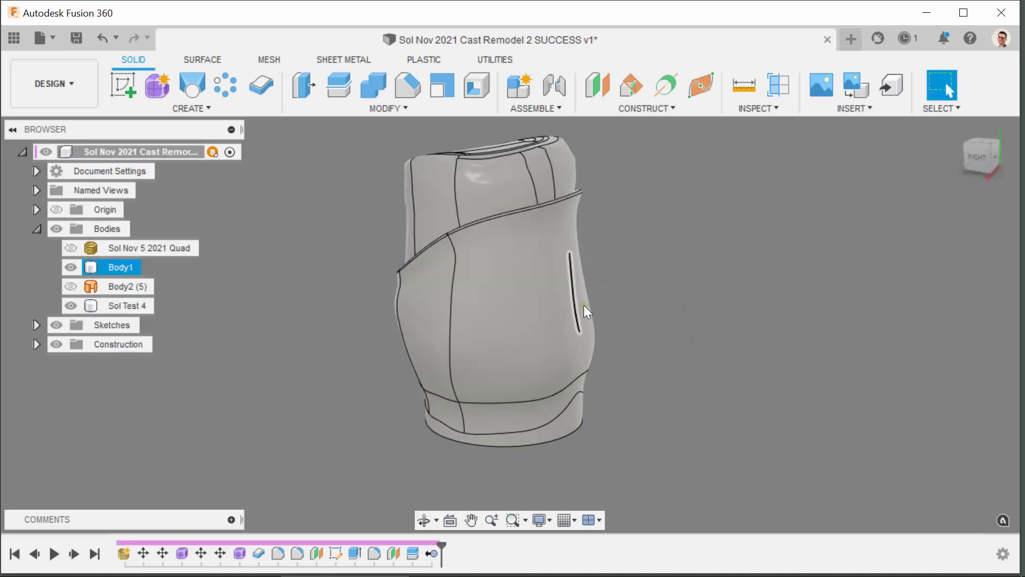
pyautogui.scroll(-1, 230, 315)
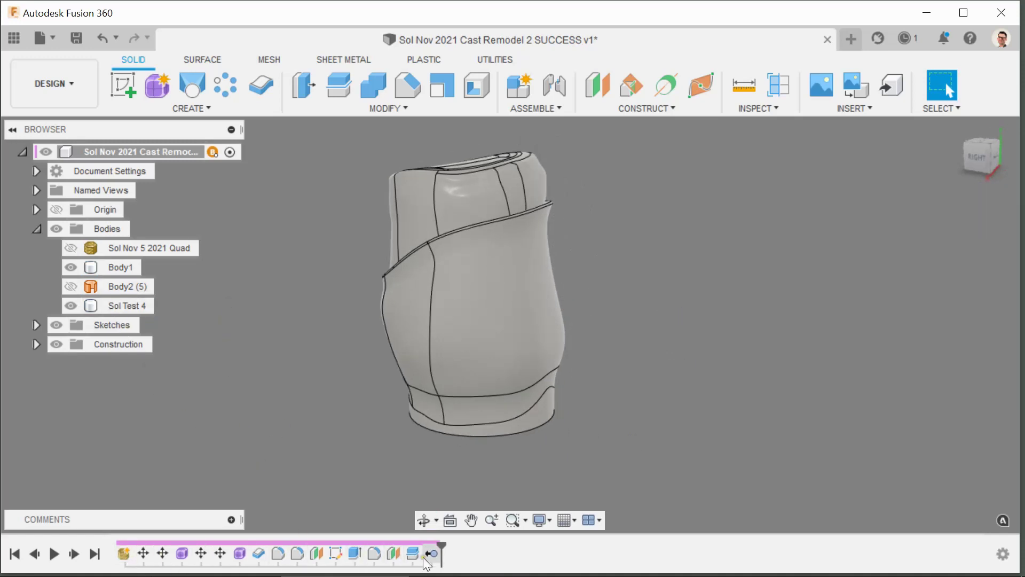
# Hide Body1 and the Sol Test 4 body
pyautogui.click(72, 267)
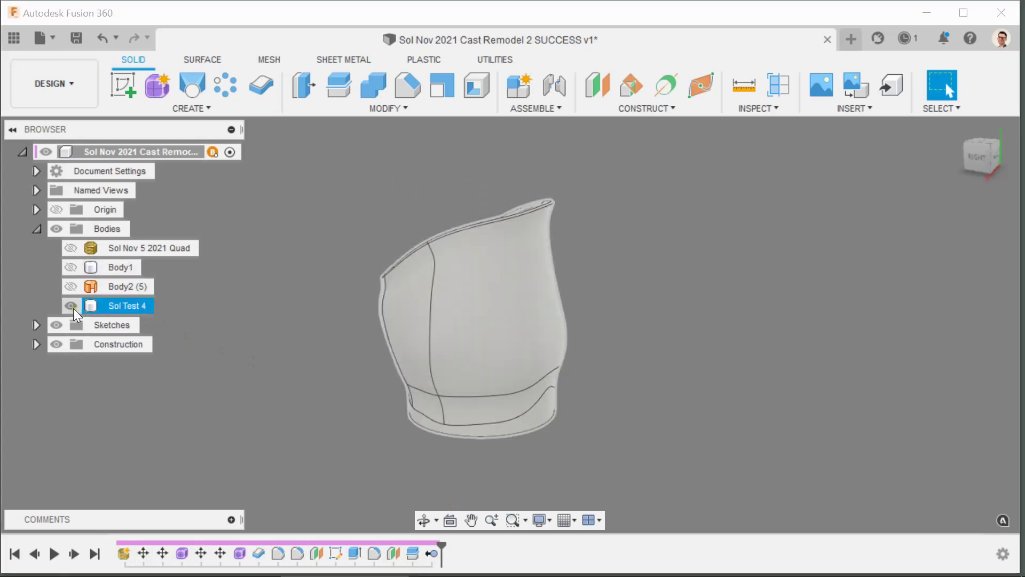
pyautogui.keyDown('shift'); pyautogui.moveTo(235, 369); pyautogui.dragTo(337, 371, button='middle'); pyautogui.keyUp('shift')
pyautogui.press('Escape')
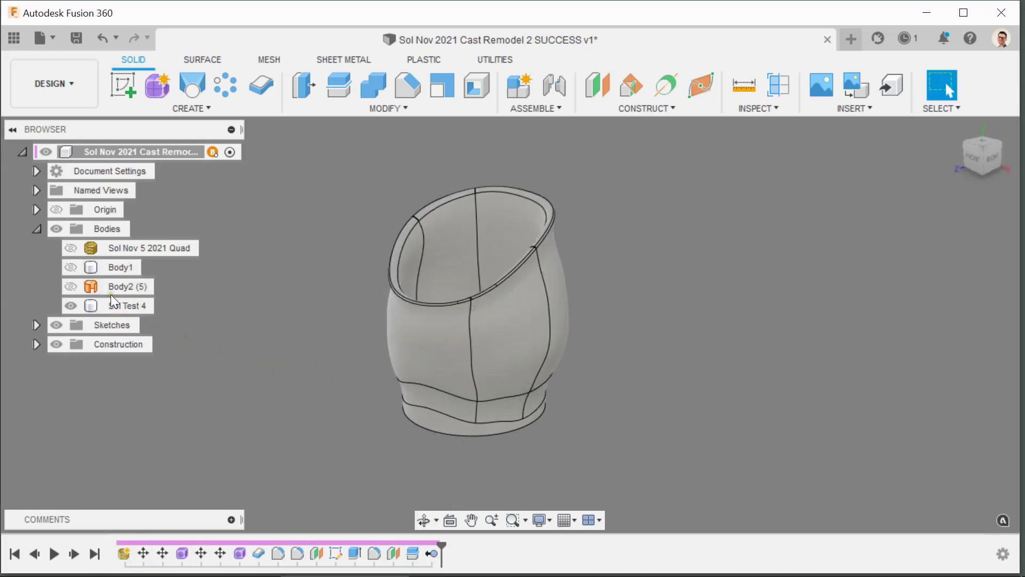
pyautogui.click(86, 305)
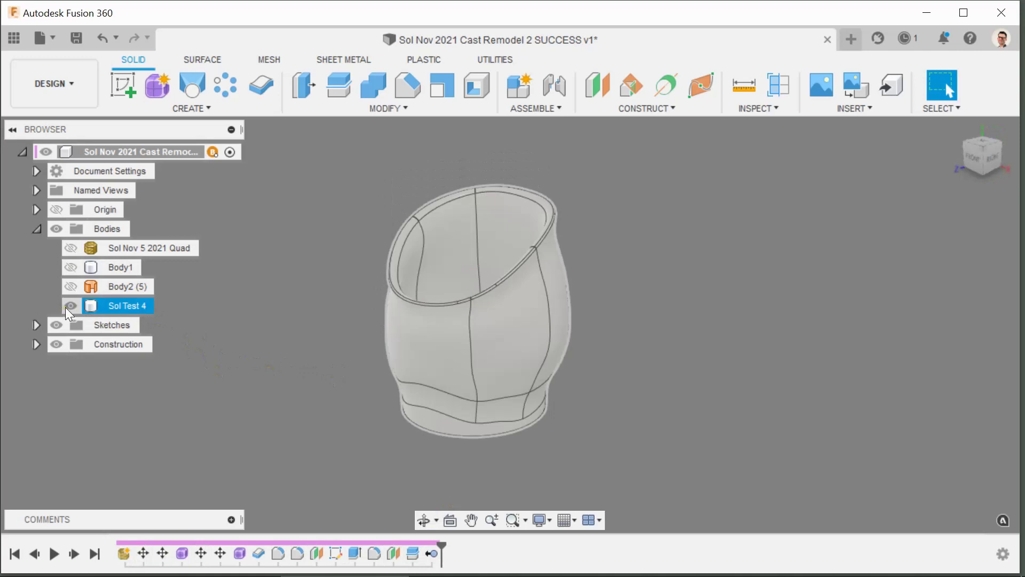
pyautogui.click(66, 306)
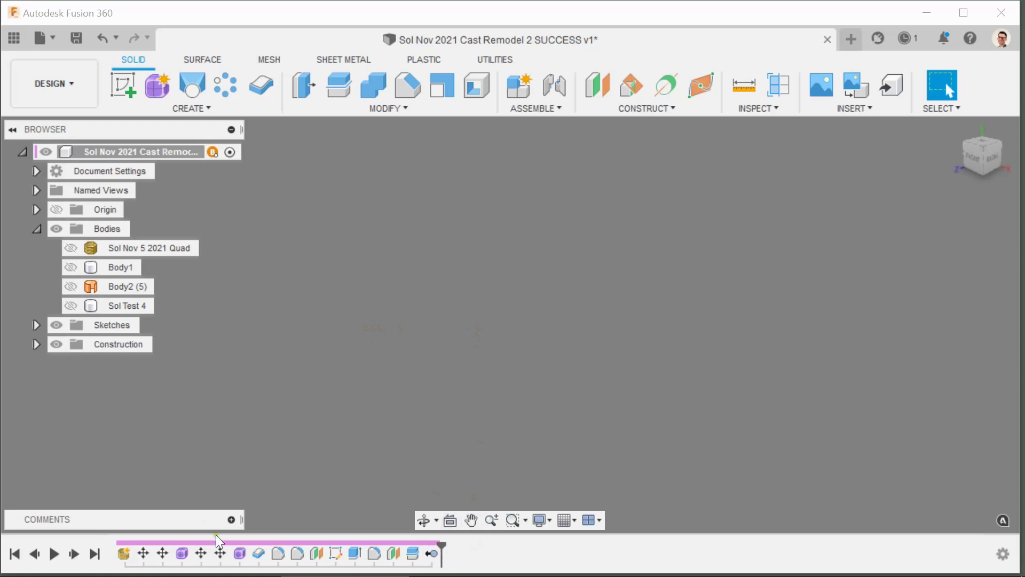
# Open the second form feature in the design history, which builds Body2 (5), for editing
pyautogui.rightClick(240, 555)
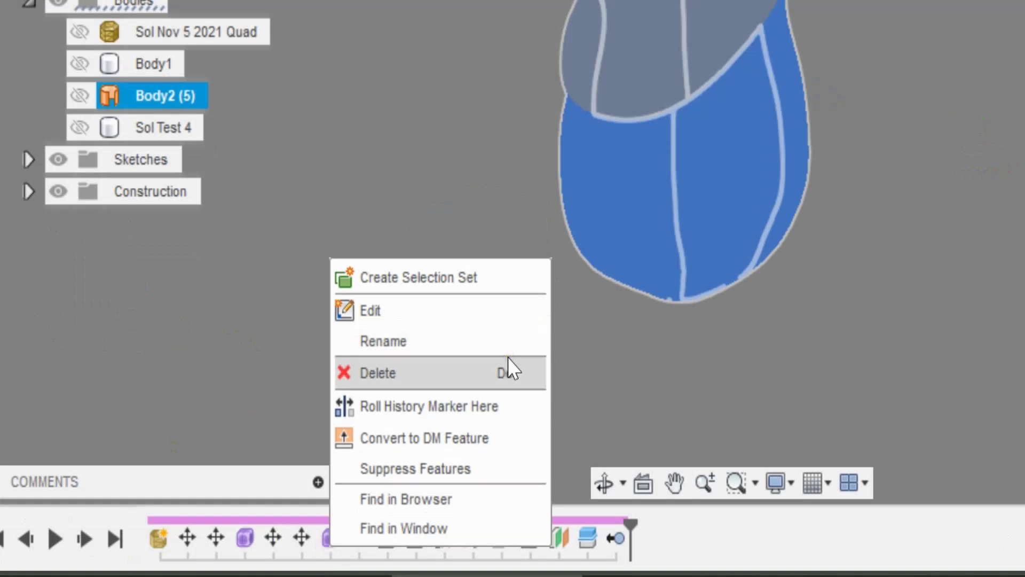
pyautogui.click(417, 317)
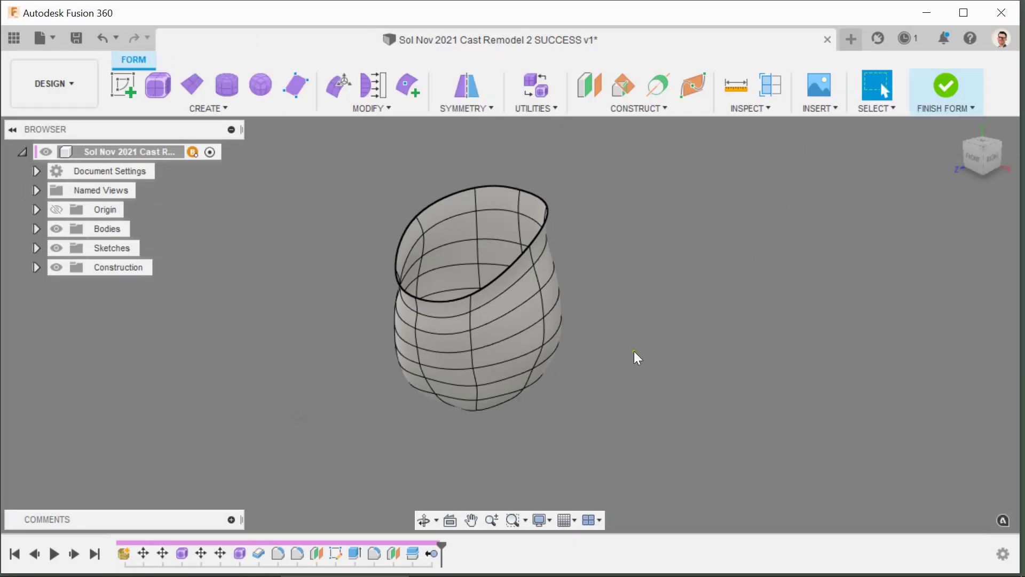
pyautogui.scroll(1, 634, 351)
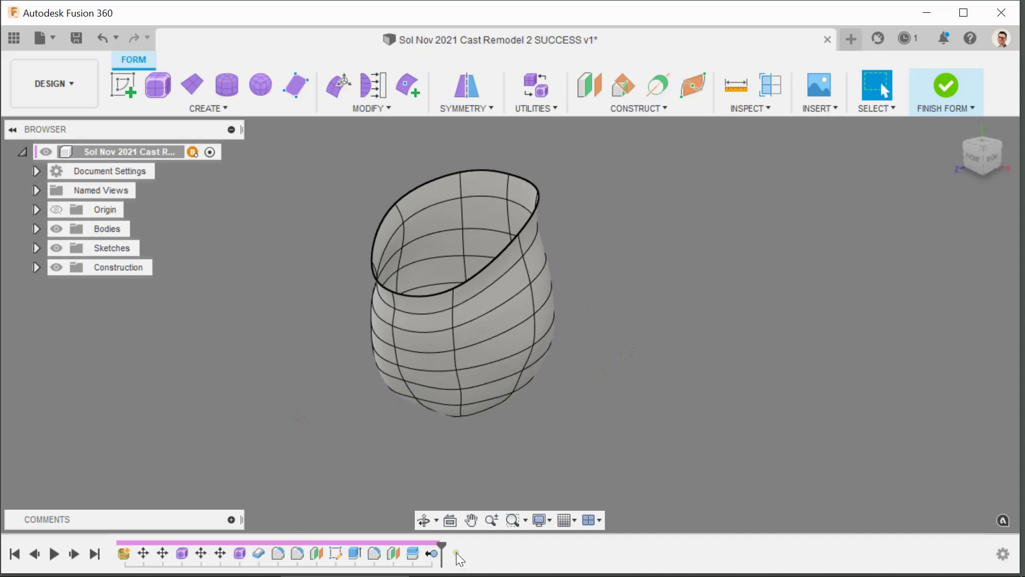
# Examine the form's face grid and open rim from the front, sides and back
pyautogui.keyDown('shift'); pyautogui.moveTo(634, 380); pyautogui.dragTo(319, 329, button='middle'); pyautogui.keyUp('shift')
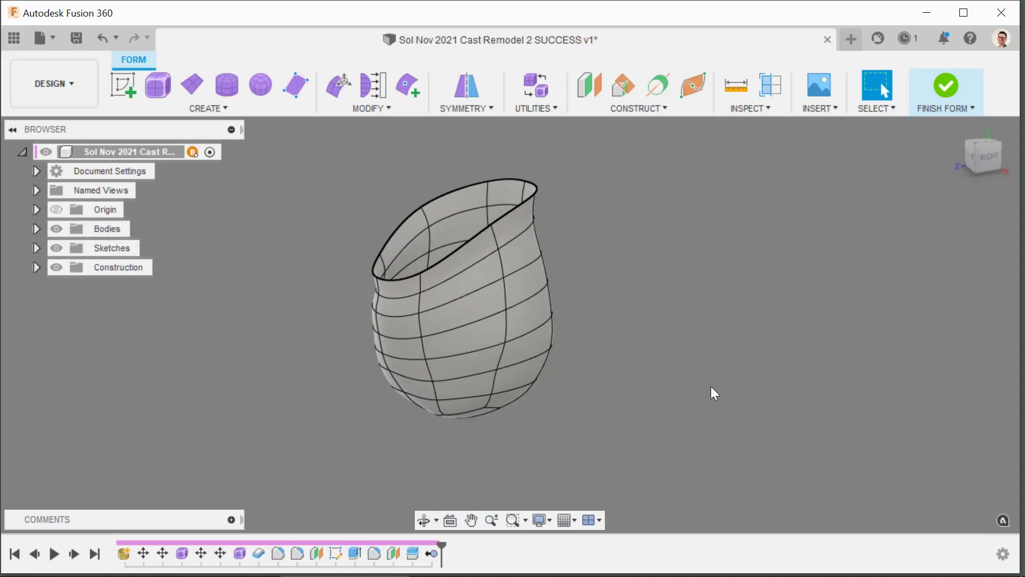
pyautogui.keyDown('shift'); pyautogui.moveTo(645, 393); pyautogui.dragTo(570, 362, button='middle'); pyautogui.keyUp('shift')
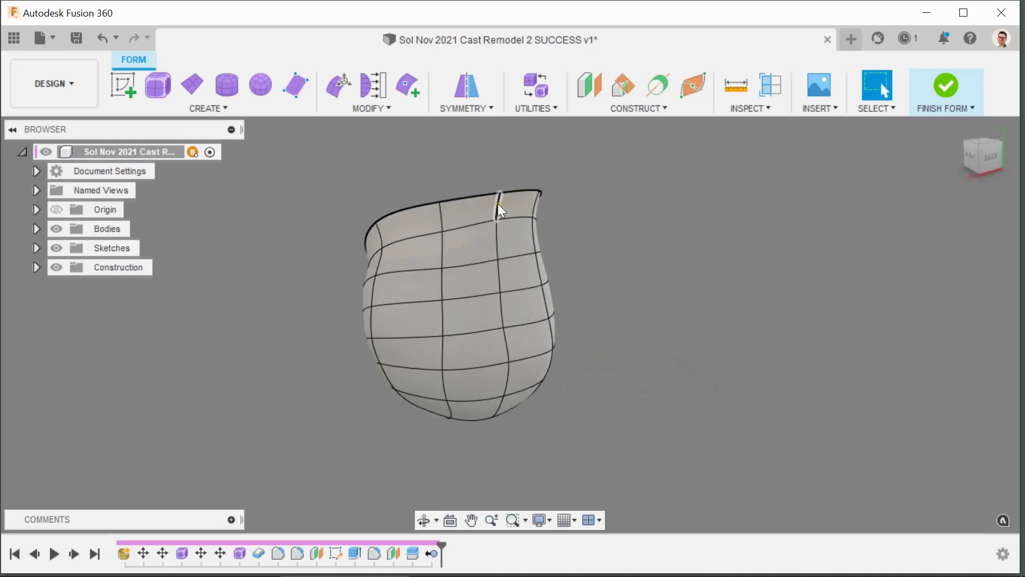
pyautogui.keyDown('shift'); pyautogui.moveTo(579, 414); pyautogui.dragTo(642, 416, button='middle'); pyautogui.keyUp('shift')
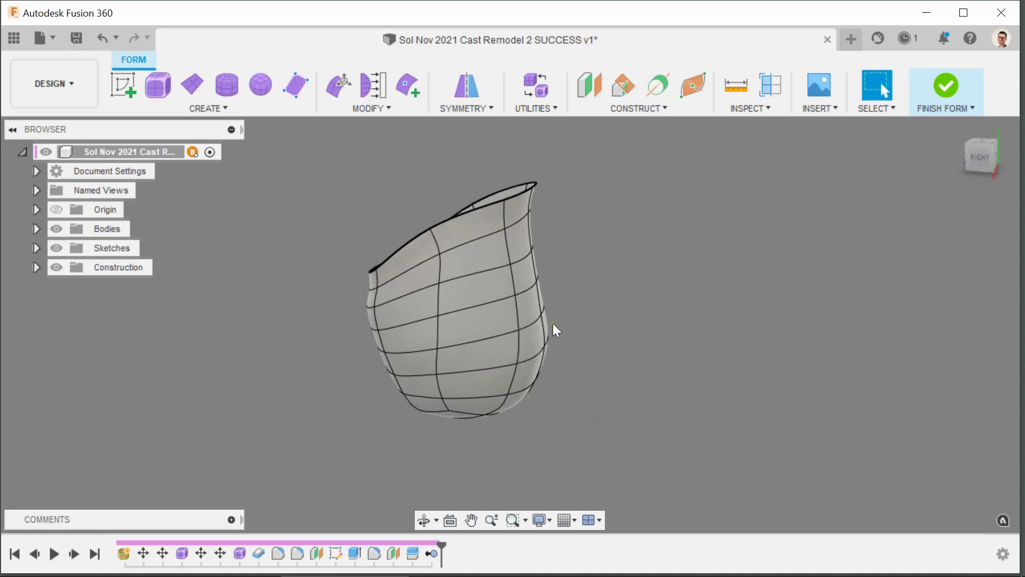
pyautogui.keyDown('shift'); pyautogui.moveTo(569, 355); pyautogui.dragTo(465, 367, button='middle'); pyautogui.keyUp('shift')
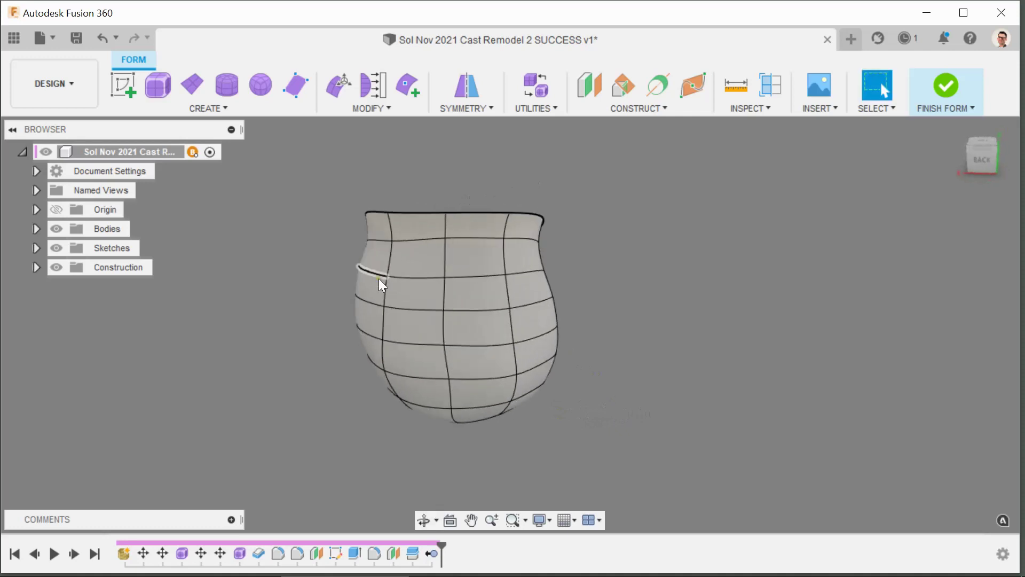
pyautogui.keyDown('shift'); pyautogui.moveTo(639, 364); pyautogui.dragTo(643, 425, button='middle'); pyautogui.keyUp('shift')
pyautogui.keyDown('shift'); pyautogui.moveTo(583, 327); pyautogui.dragTo(636, 304, button='middle'); pyautogui.keyUp('shift')
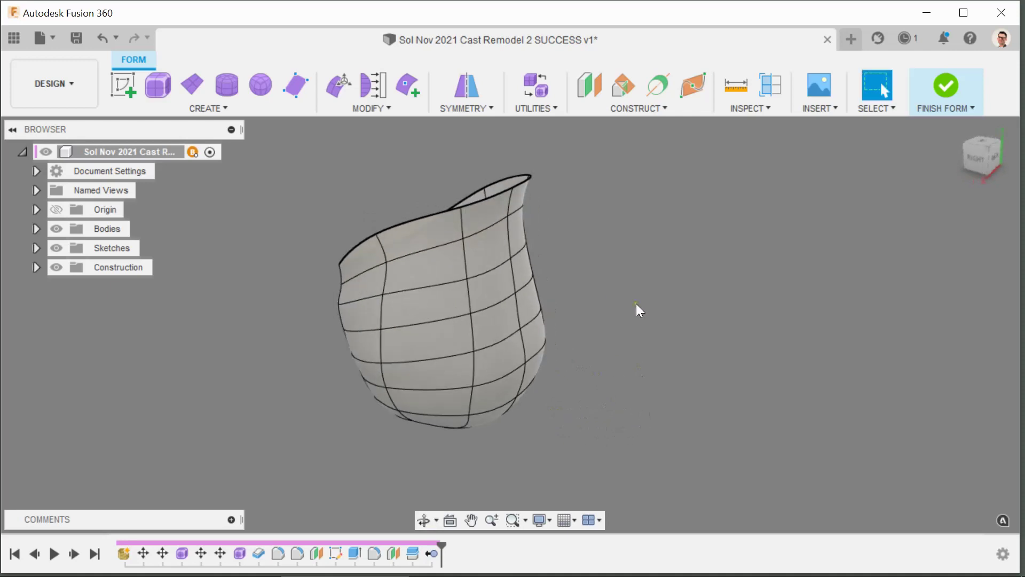
pyautogui.keyDown('shift'); pyautogui.moveTo(606, 355); pyautogui.dragTo(577, 344, button='middle'); pyautogui.keyUp('shift')
pyautogui.keyDown('shift'); pyautogui.moveTo(493, 336); pyautogui.dragTo(132, 416, button='middle'); pyautogui.keyUp('shift')
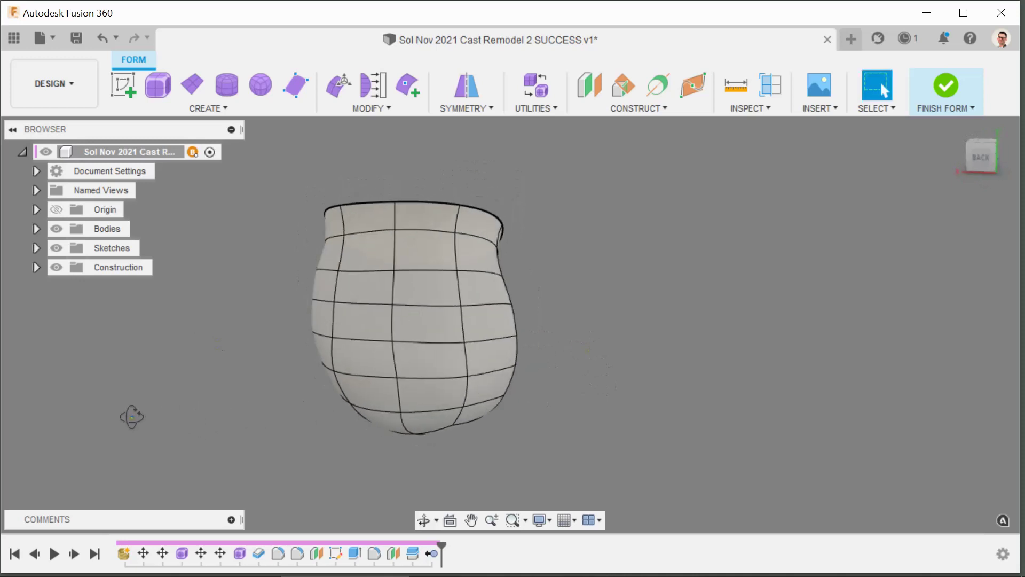
pyautogui.moveTo(512, 390); pyautogui.dragTo(652, 361, button='middle')
pyautogui.keyDown('shift'); pyautogui.moveTo(723, 377); pyautogui.dragTo(446, 373, button='middle'); pyautogui.keyUp('shift')
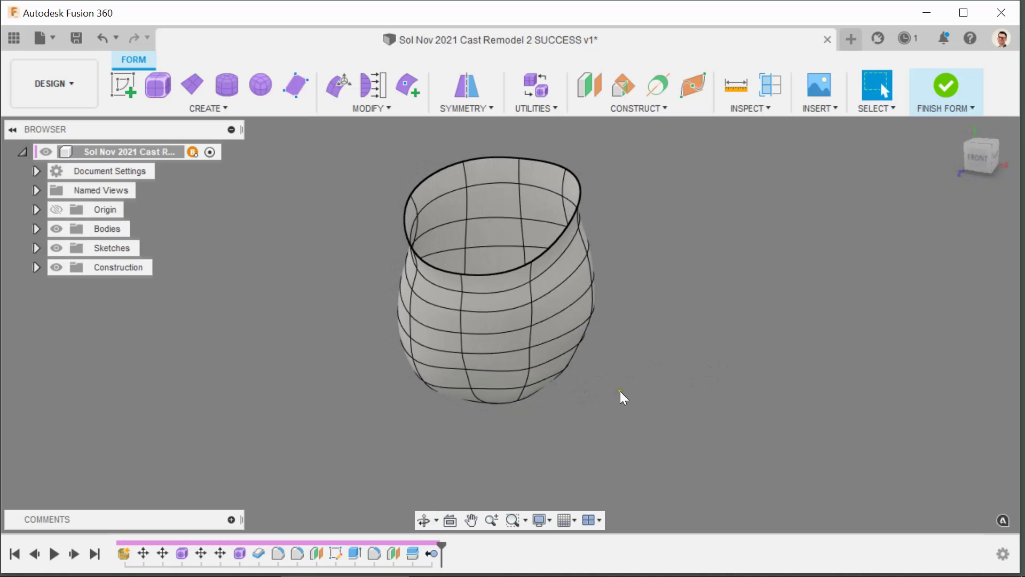
pyautogui.keyDown('shift'); pyautogui.moveTo(620, 391); pyautogui.dragTo(126, 377, button='middle'); pyautogui.keyUp('shift')
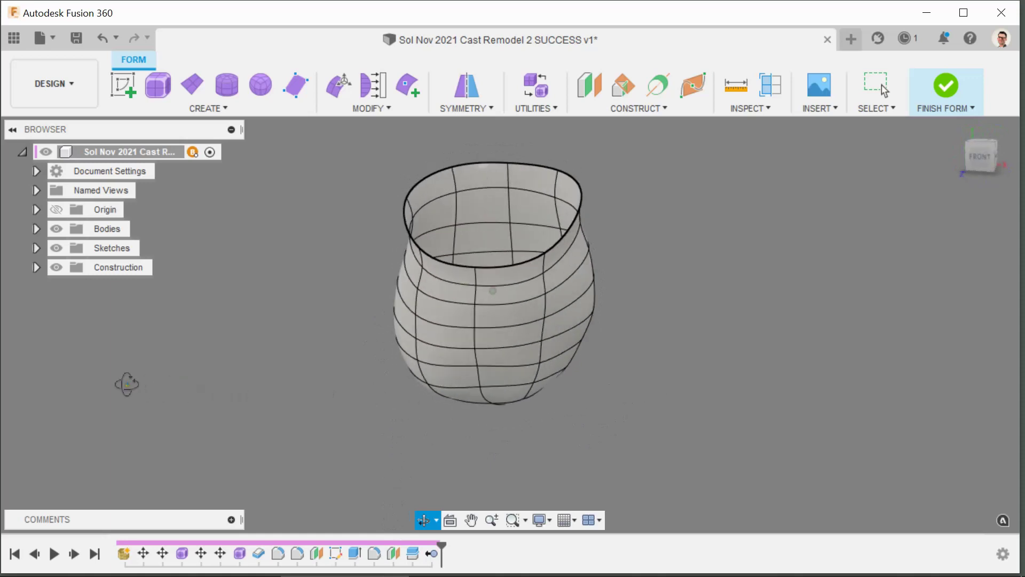
# Show the origin planes, select the XY plane to check the form's orientation against it, and hide the origin again
pyautogui.click(63, 203)
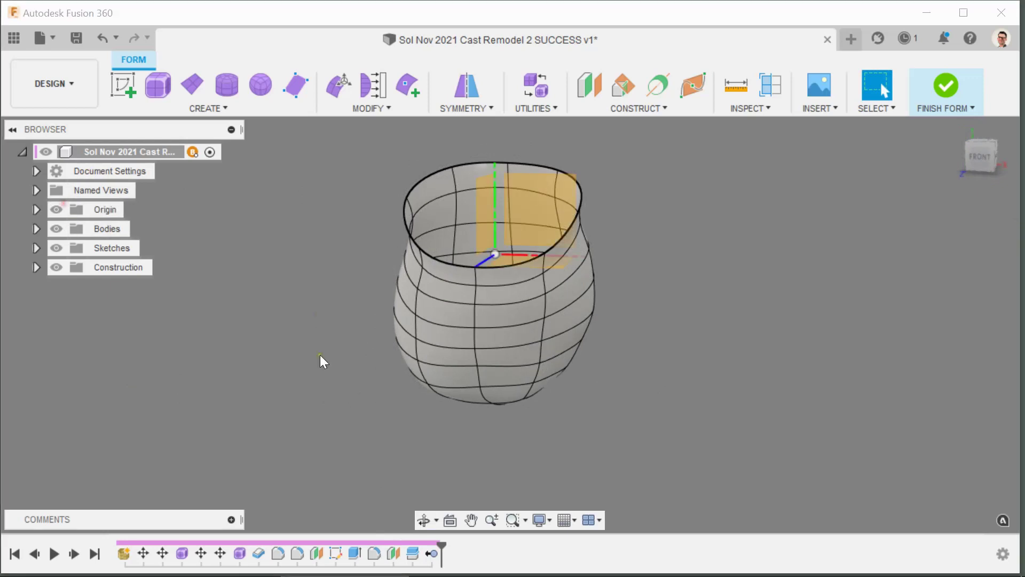
pyautogui.keyDown('shift'); pyautogui.moveTo(832, 379); pyautogui.dragTo(712, 377, button='middle'); pyautogui.keyUp('shift')
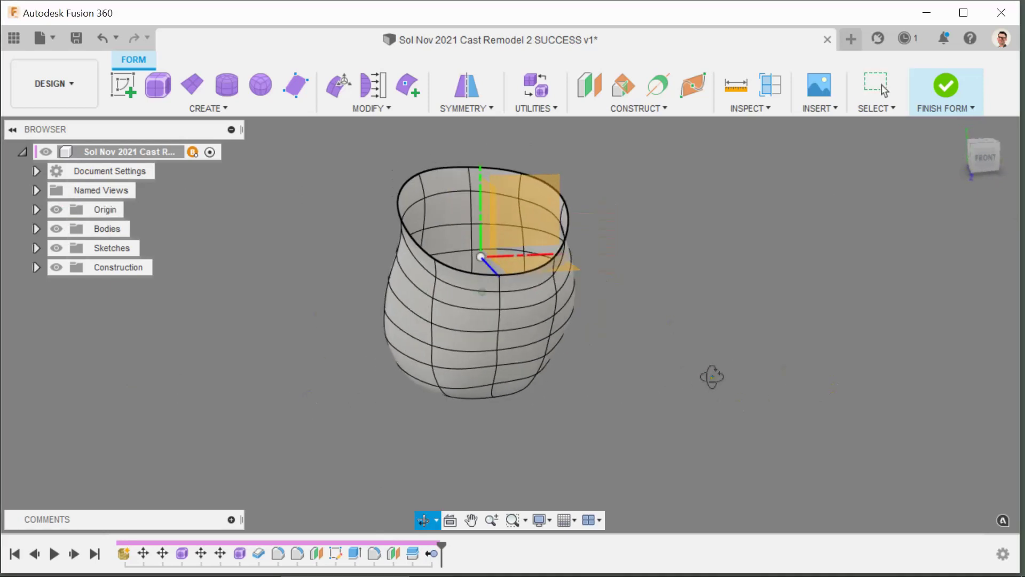
pyautogui.click(525, 215)
pyautogui.keyDown('shift'); pyautogui.moveTo(698, 316); pyautogui.dragTo(537, 326, button='middle'); pyautogui.keyUp('shift')
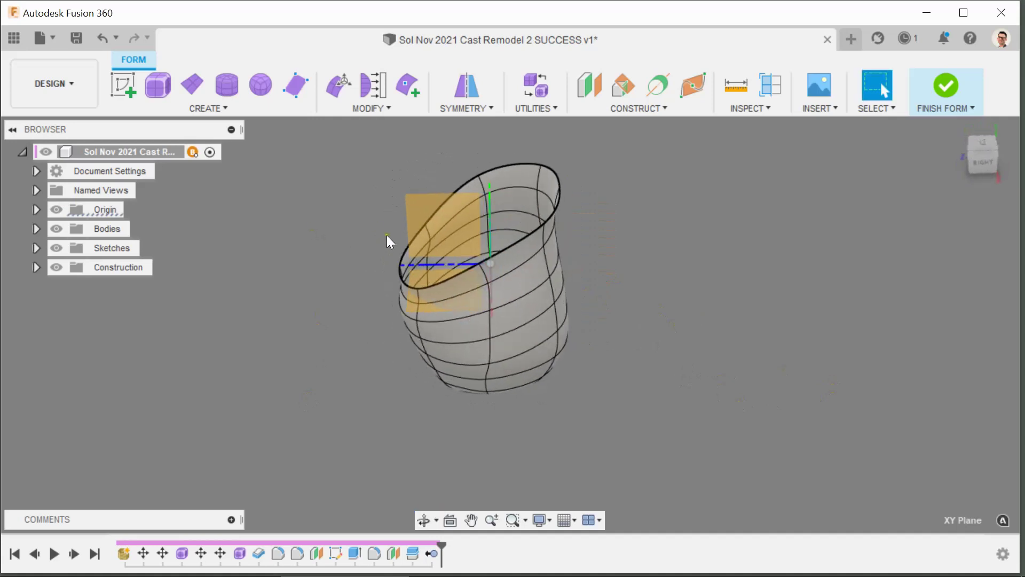
pyautogui.keyDown('shift'); pyautogui.moveTo(344, 377); pyautogui.dragTo(446, 337, button='middle'); pyautogui.keyUp('shift')
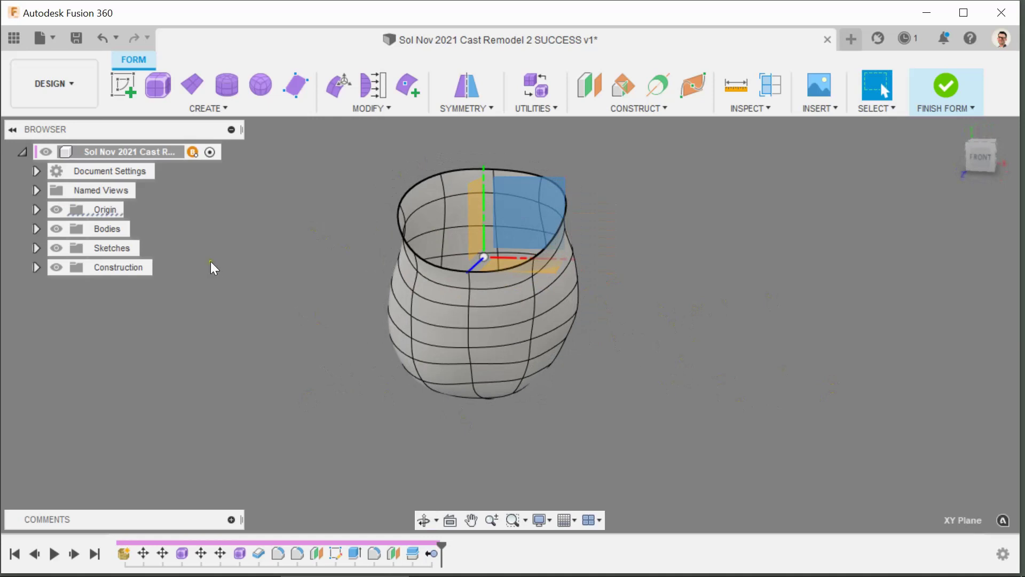
pyautogui.click(57, 210)
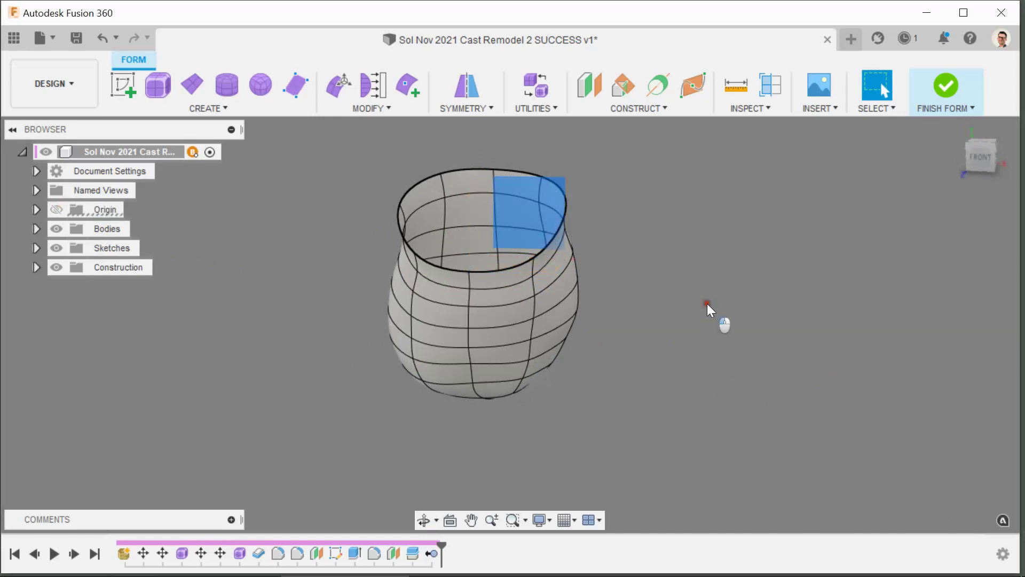
# Inspect the vertices along the third edge row below the rim on the form's back side
pyautogui.keyDown('shift'); pyautogui.moveTo(709, 307); pyautogui.dragTo(526, 281, button='middle'); pyautogui.keyUp('shift')
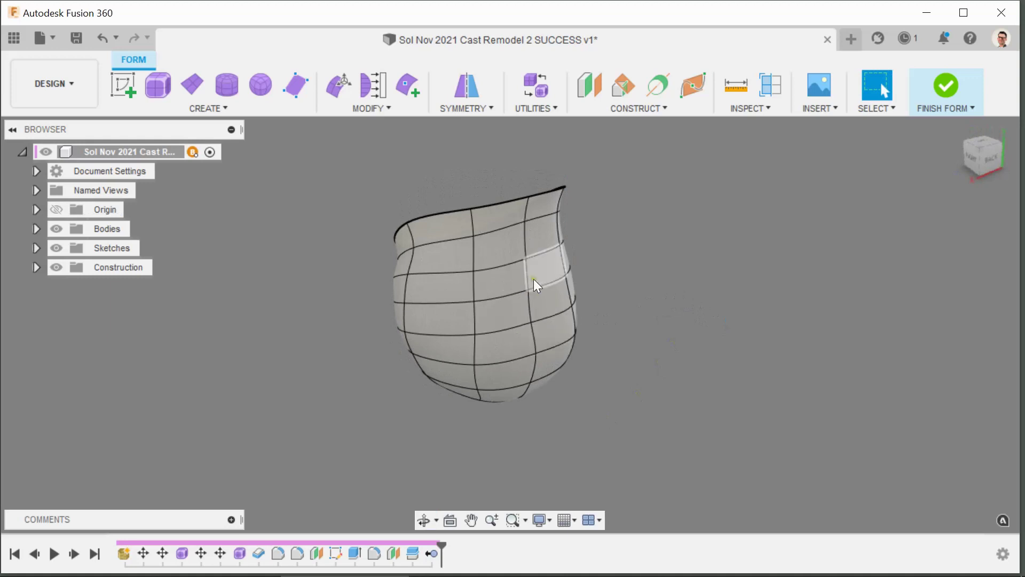
pyautogui.keyDown('shift'); pyautogui.moveTo(701, 371); pyautogui.dragTo(569, 331, button='middle'); pyautogui.keyUp('shift')
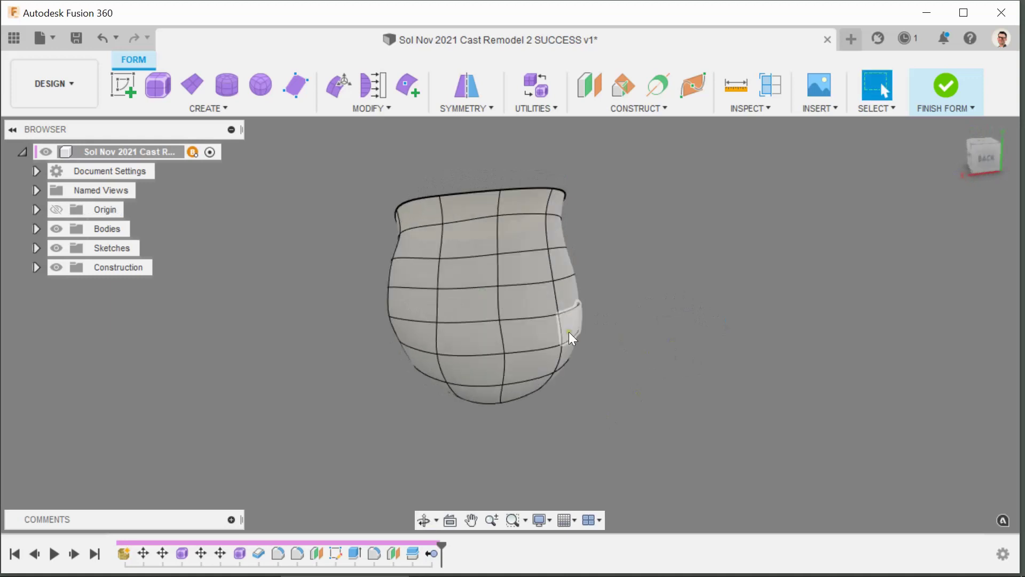
pyautogui.click(500, 255)
pyautogui.click(550, 250)
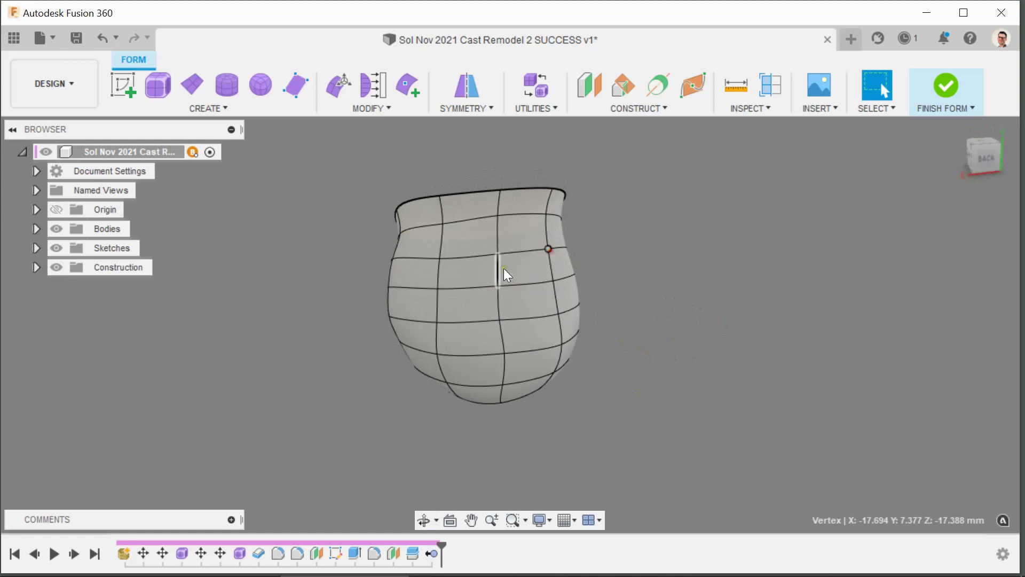
pyautogui.click(440, 259)
pyautogui.click(315, 380)
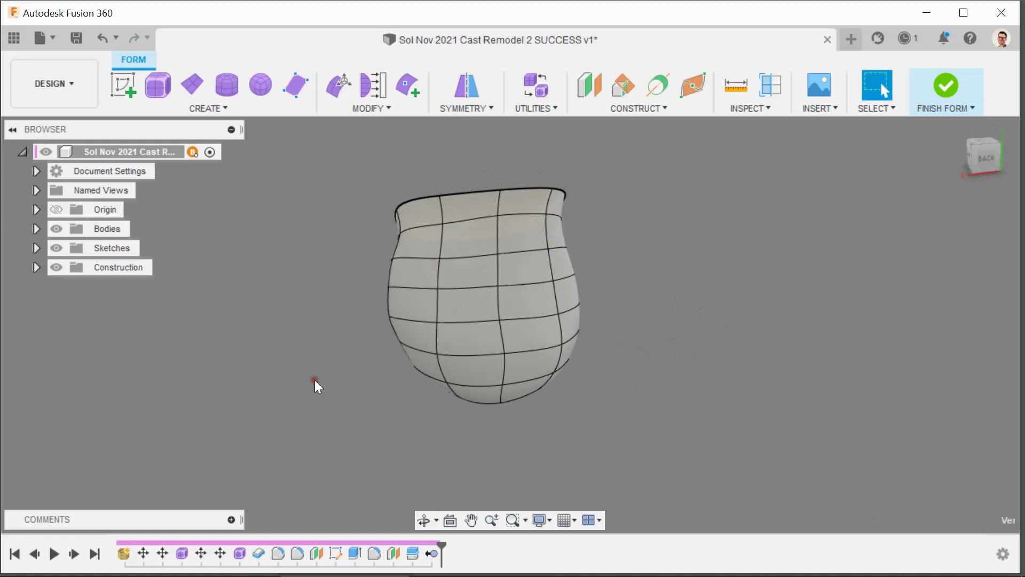
pyautogui.keyDown('shift'); pyautogui.moveTo(316, 380); pyautogui.dragTo(458, 402, button='middle'); pyautogui.keyUp('shift')
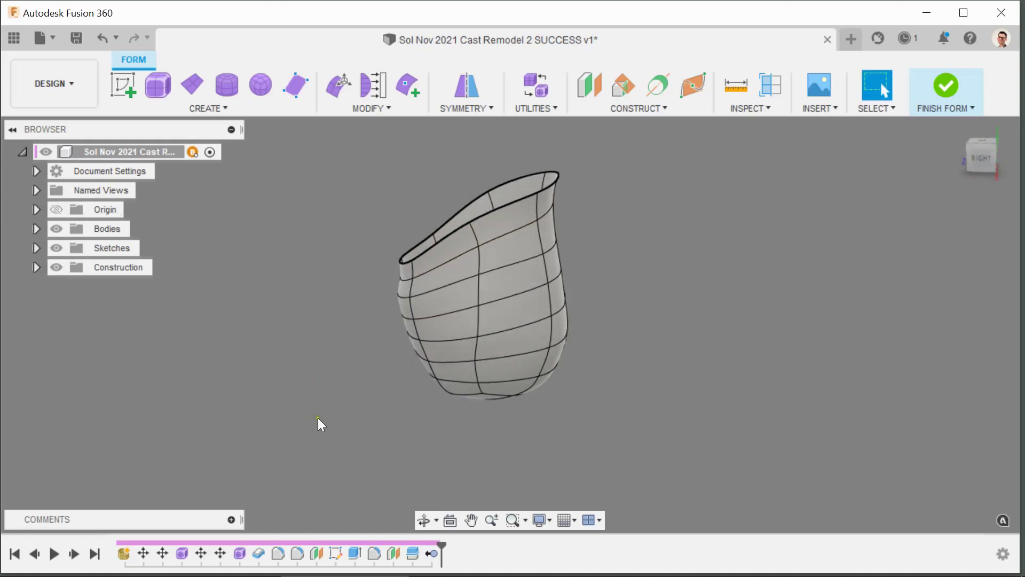
pyautogui.keyDown('shift'); pyautogui.moveTo(620, 261); pyautogui.dragTo(619, 262, button='middle'); pyautogui.keyUp('shift')
pyautogui.press('Escape')
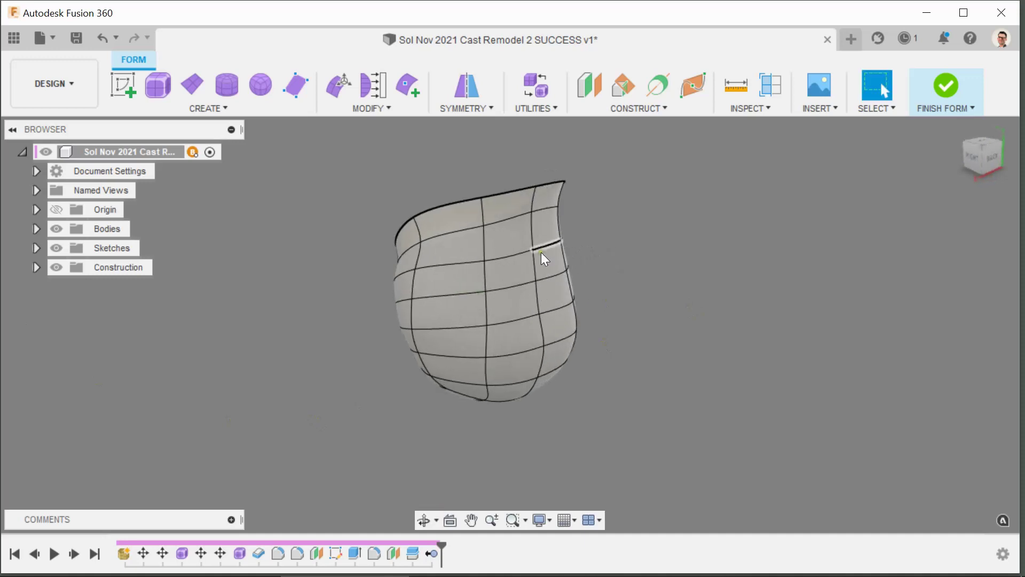
# Start Edit Form on the middle back vertex in the third edge row below the rim and try the world coordinate space
pyautogui.click(534, 251)
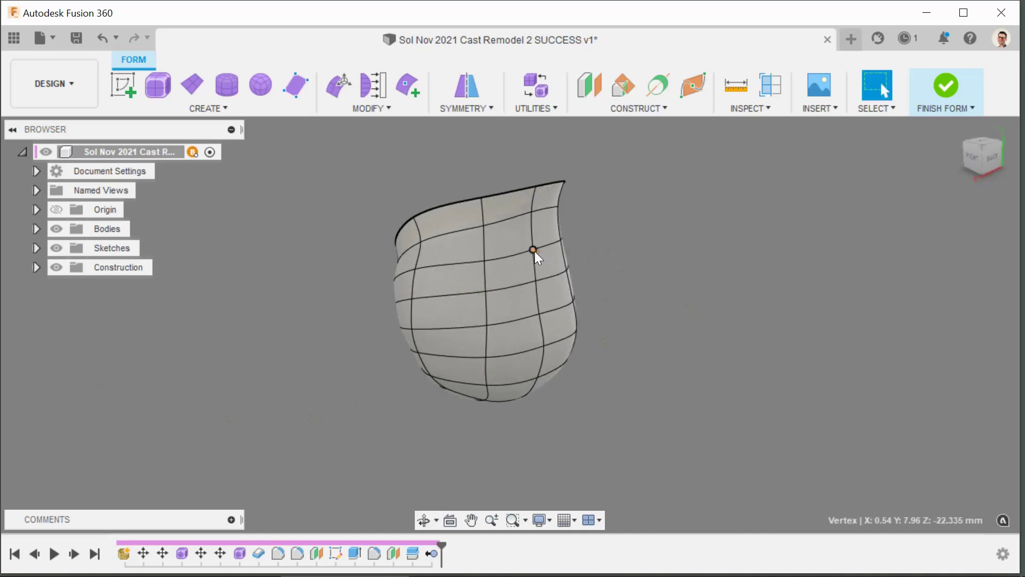
pyautogui.rightClick(671, 276)
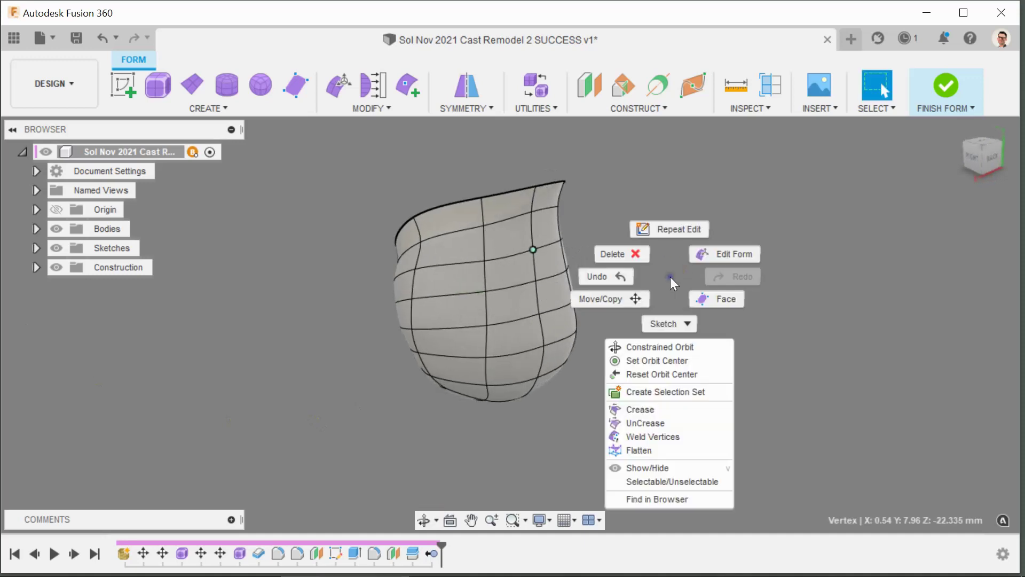
pyautogui.click(723, 254)
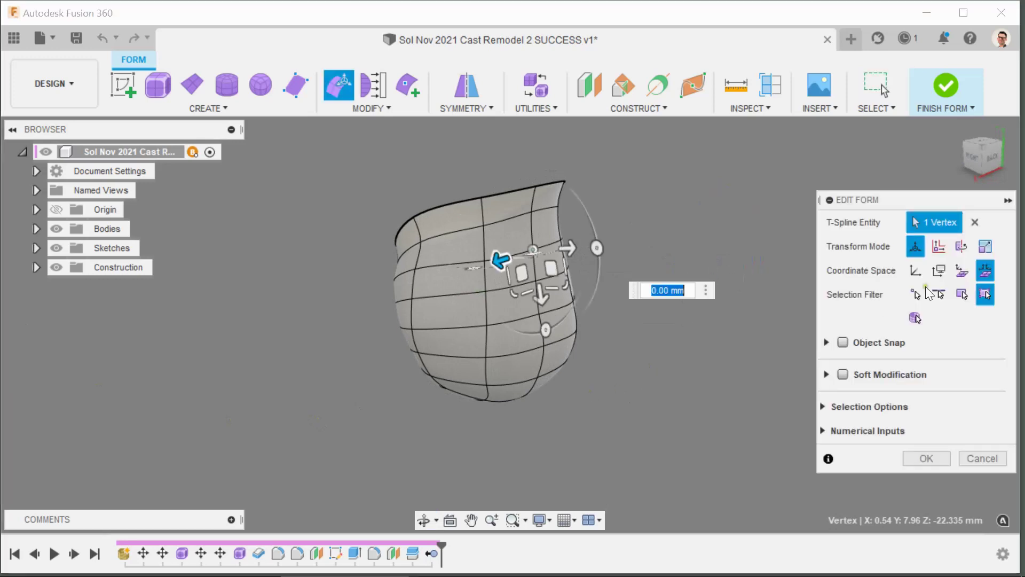
pyautogui.click(915, 271)
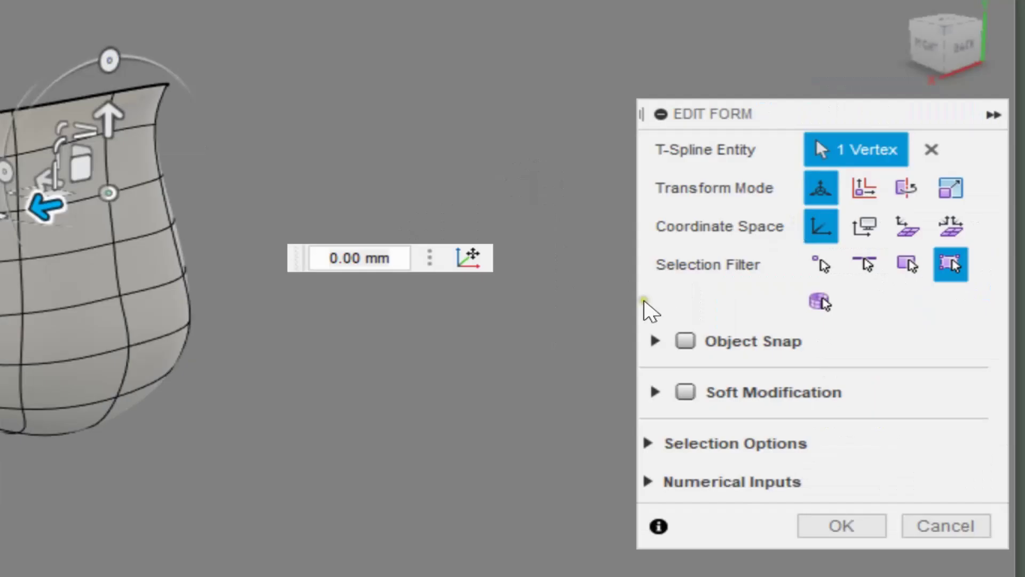
pyautogui.keyDown('shift'); pyautogui.moveTo(473, 377); pyautogui.dragTo(192, 240, button='middle'); pyautogui.keyUp('shift')
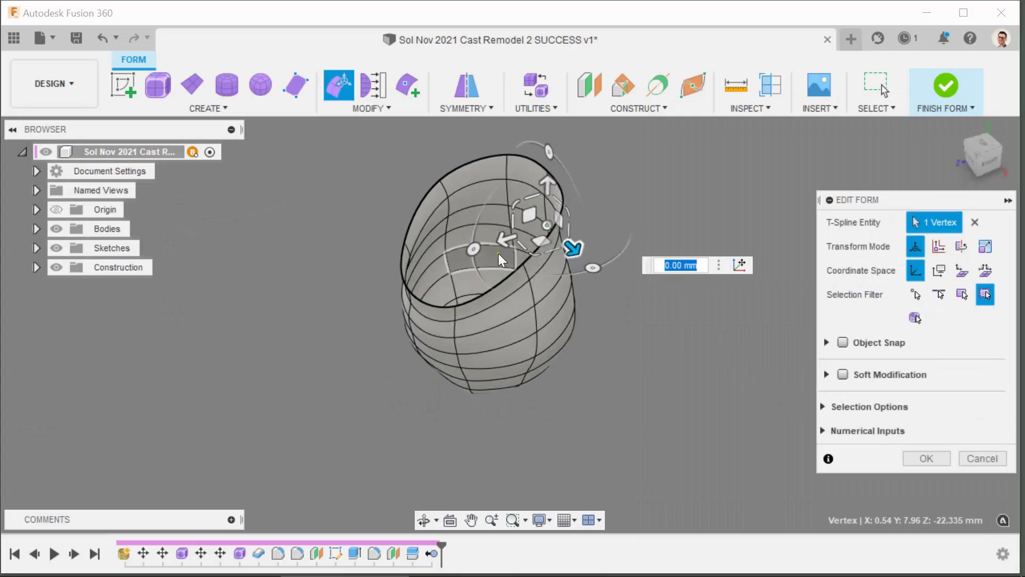
pyautogui.keyDown('shift'); pyautogui.moveTo(365, 381); pyautogui.dragTo(128, 248, button='middle'); pyautogui.keyUp('shift')
pyautogui.click(59, 205)
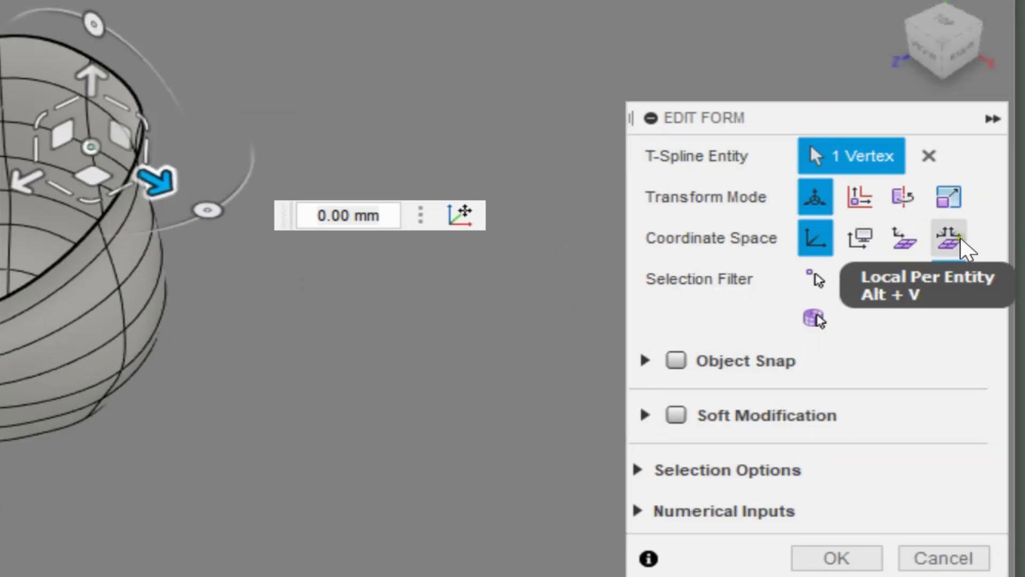
# Set the vertex's coordinate space to Local Per Entity and check the manipulator's orientation from the back and side
pyautogui.click(950, 238)
pyautogui.keyDown('shift'); pyautogui.moveTo(758, 341); pyautogui.dragTo(661, 339, button='middle'); pyautogui.keyUp('shift')
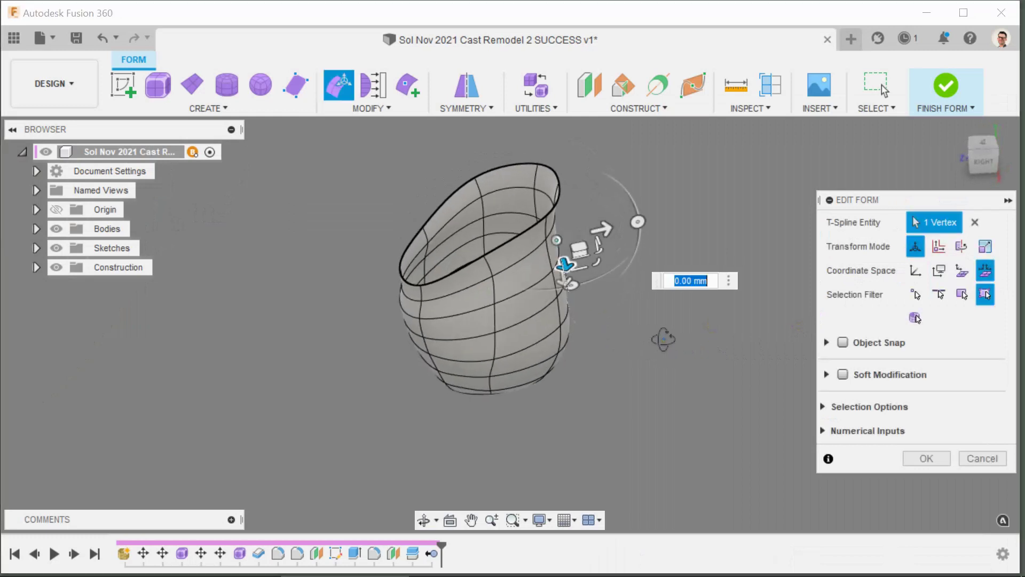
pyautogui.keyDown('shift'); pyautogui.moveTo(610, 363); pyautogui.dragTo(531, 334, button='middle'); pyautogui.keyUp('shift')
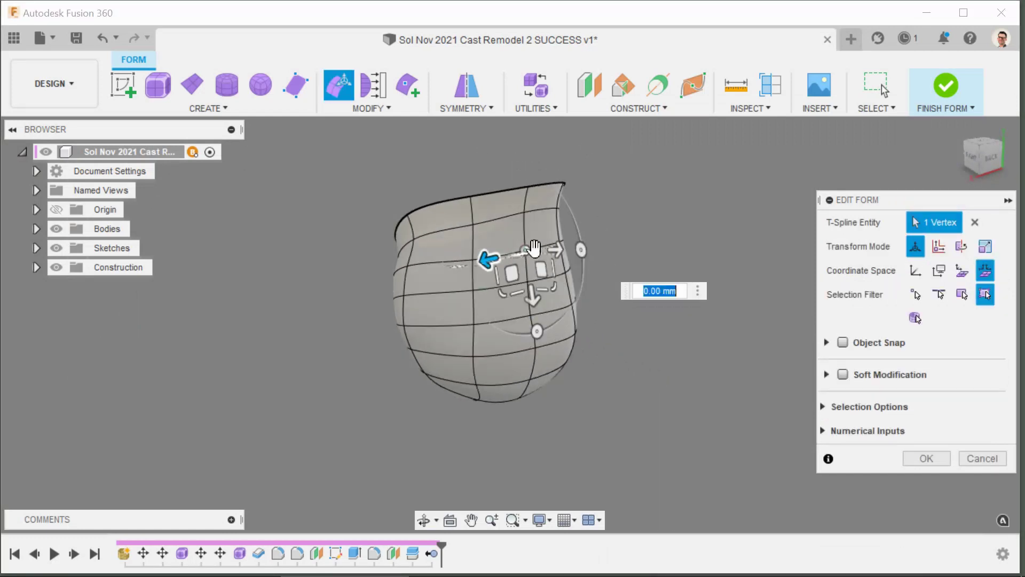
pyautogui.keyDown('shift'); pyautogui.moveTo(588, 398); pyautogui.dragTo(470, 342, button='middle'); pyautogui.keyUp('shift')
pyautogui.keyDown('shift'); pyautogui.moveTo(383, 340); pyautogui.dragTo(481, 334, button='middle'); pyautogui.keyUp('shift')
pyautogui.keyDown('shift'); pyautogui.moveTo(653, 314); pyautogui.dragTo(600, 331, button='middle'); pyautogui.keyUp('shift')
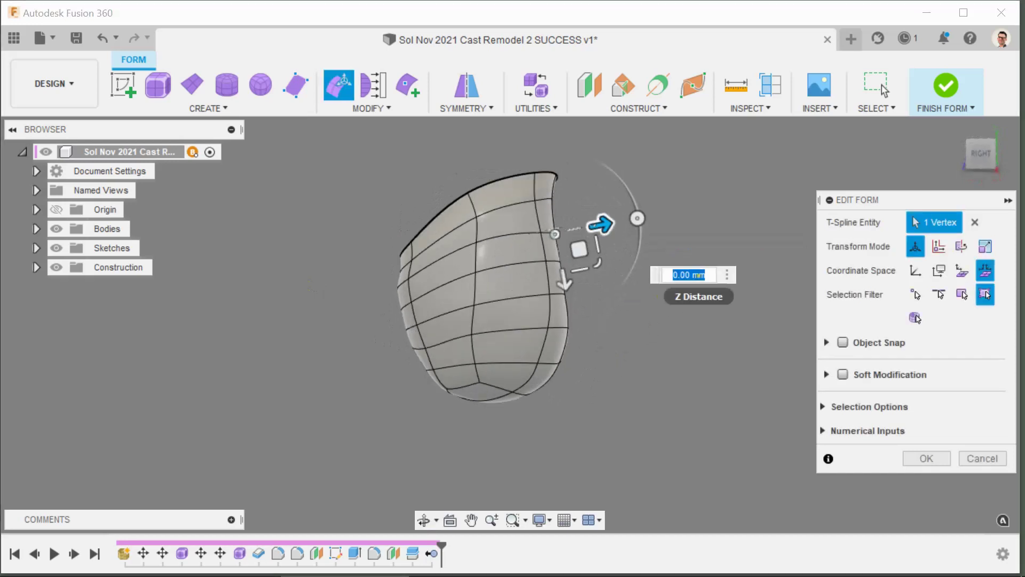
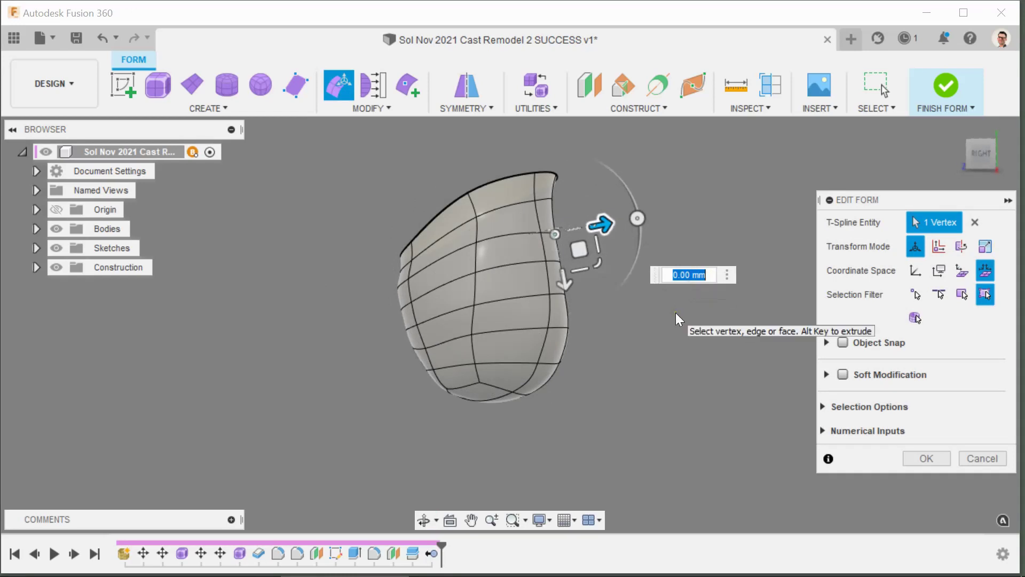
# Try moving only the middle back vertex by -2 mm along its local Z direction, without soft modification
pyautogui.scroll(2, 630, 317)
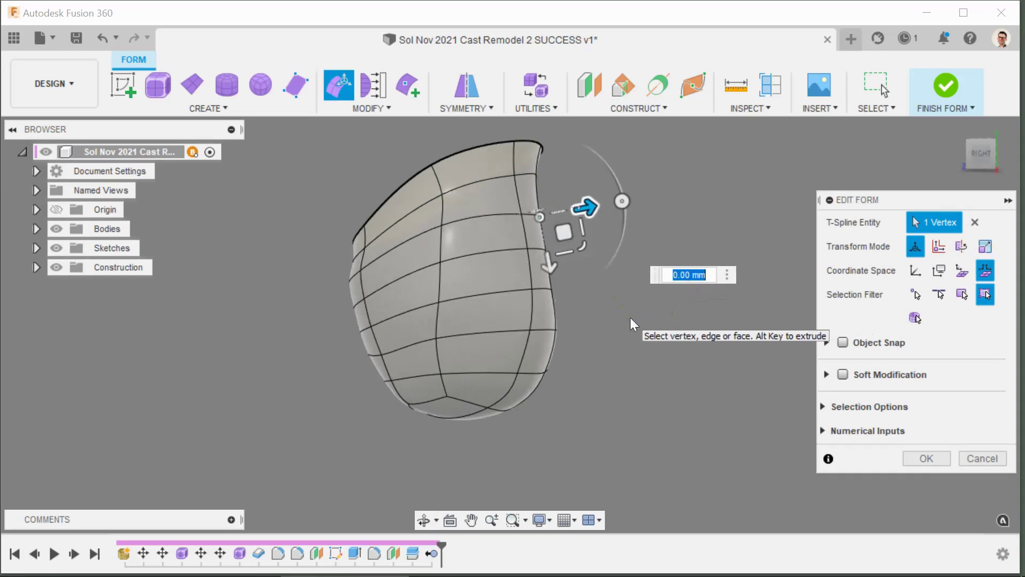
pyautogui.write('-')
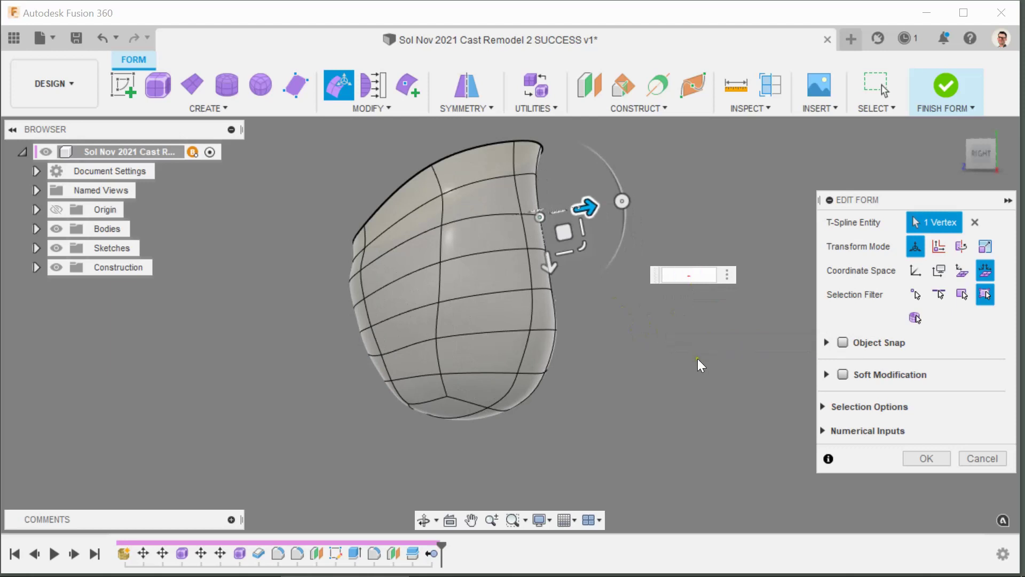
pyautogui.write('2')
pyautogui.press('Return')
pyautogui.keyDown('shift'); pyautogui.moveTo(637, 399); pyautogui.dragTo(617, 392, button='middle'); pyautogui.keyUp('shift')
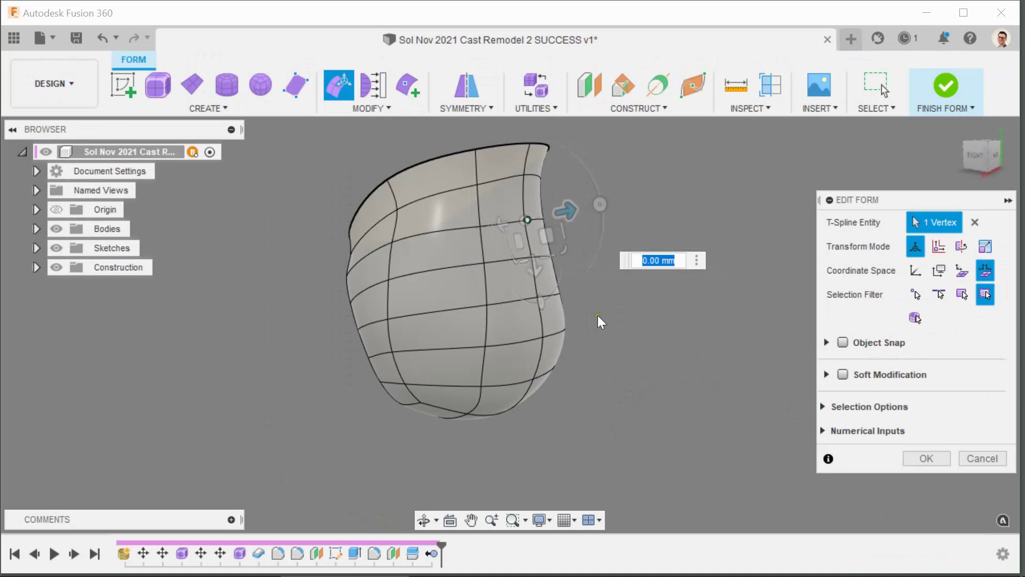
pyautogui.keyDown('shift'); pyautogui.moveTo(560, 384); pyautogui.dragTo(591, 383, button='middle'); pyautogui.keyUp('shift')
pyautogui.keyDown('shift'); pyautogui.moveTo(622, 314); pyautogui.dragTo(634, 314, button='middle'); pyautogui.keyUp('shift')
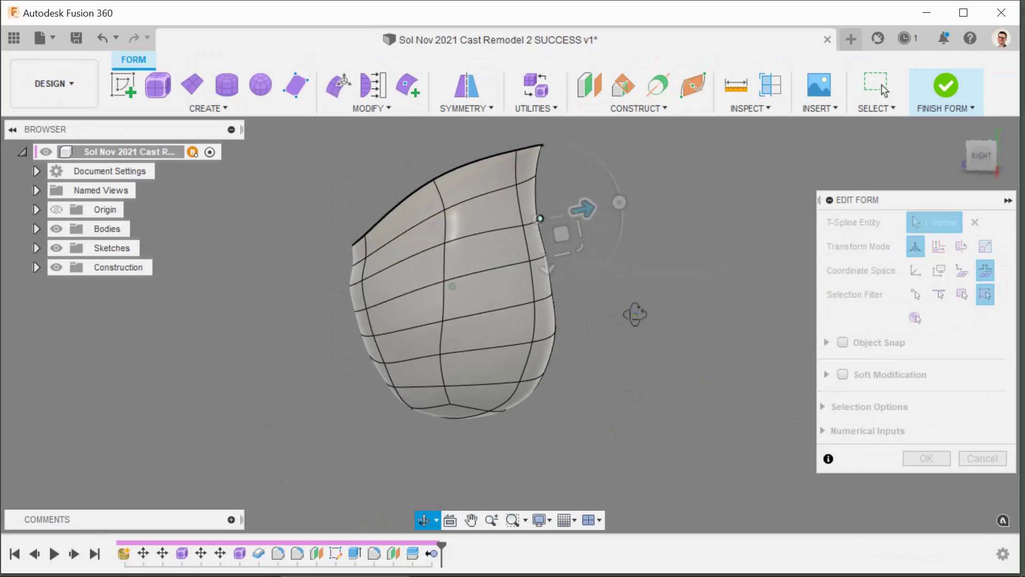
pyautogui.click(927, 458)
# Start Edit Form on the middle back vertex again, enable Soft Modification, and compare face counts of 3, 1 and 2
pyautogui.keyDown('shift'); pyautogui.moveTo(664, 282); pyautogui.dragTo(650, 275, button='middle'); pyautogui.keyUp('shift')
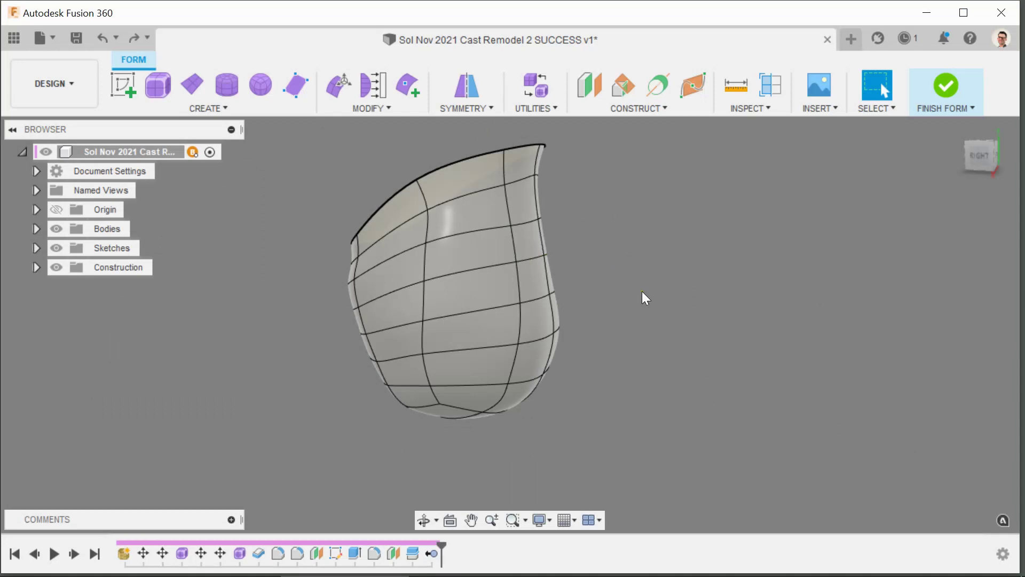
pyautogui.keyDown('shift'); pyautogui.moveTo(636, 239); pyautogui.dragTo(584, 241, button='middle'); pyautogui.keyUp('shift')
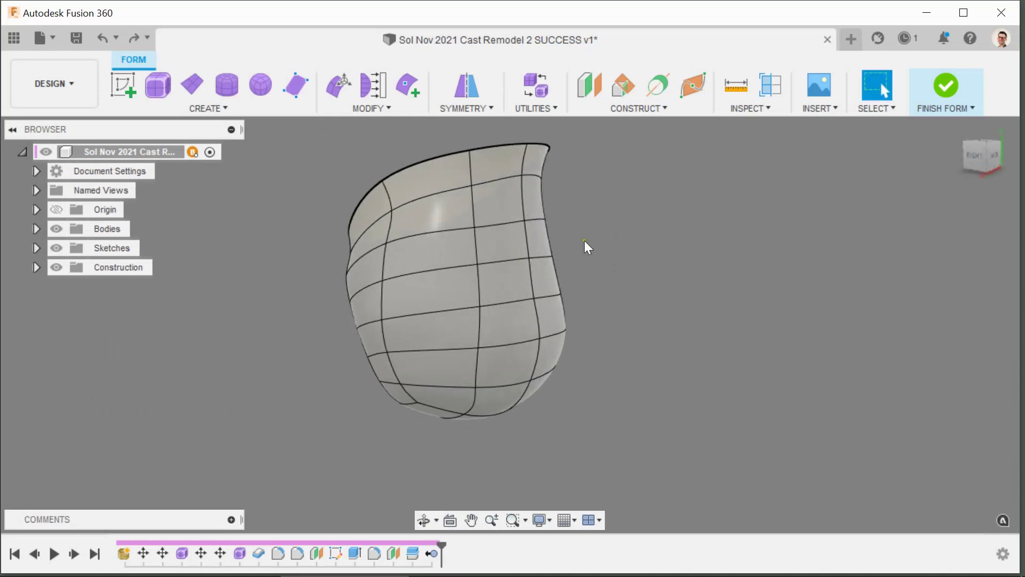
pyautogui.click(525, 221)
pyautogui.rightClick(651, 323)
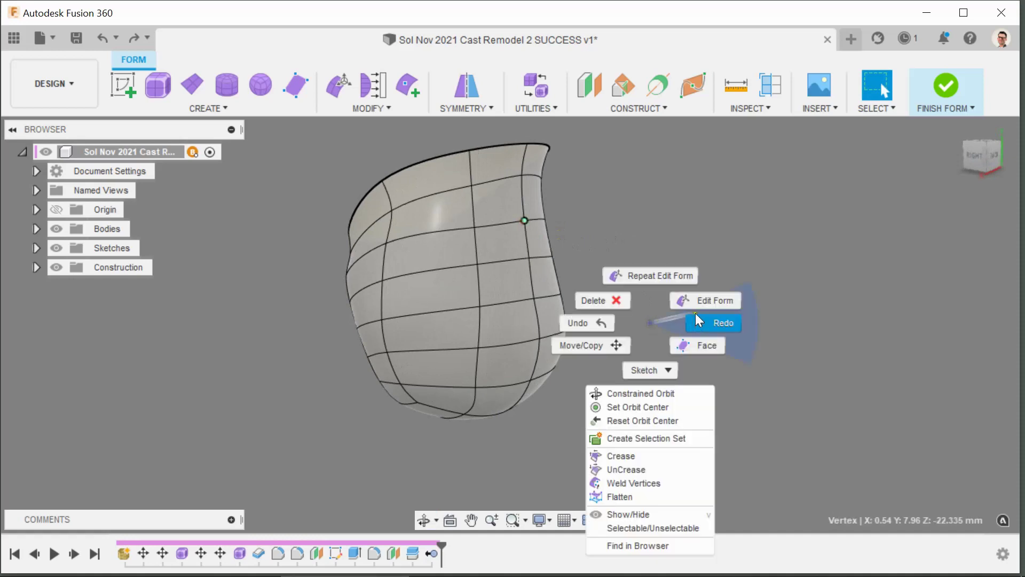
pyautogui.click(721, 300)
pyautogui.keyDown('shift'); pyautogui.moveTo(562, 311); pyautogui.dragTo(579, 293, button='middle'); pyautogui.keyUp('shift')
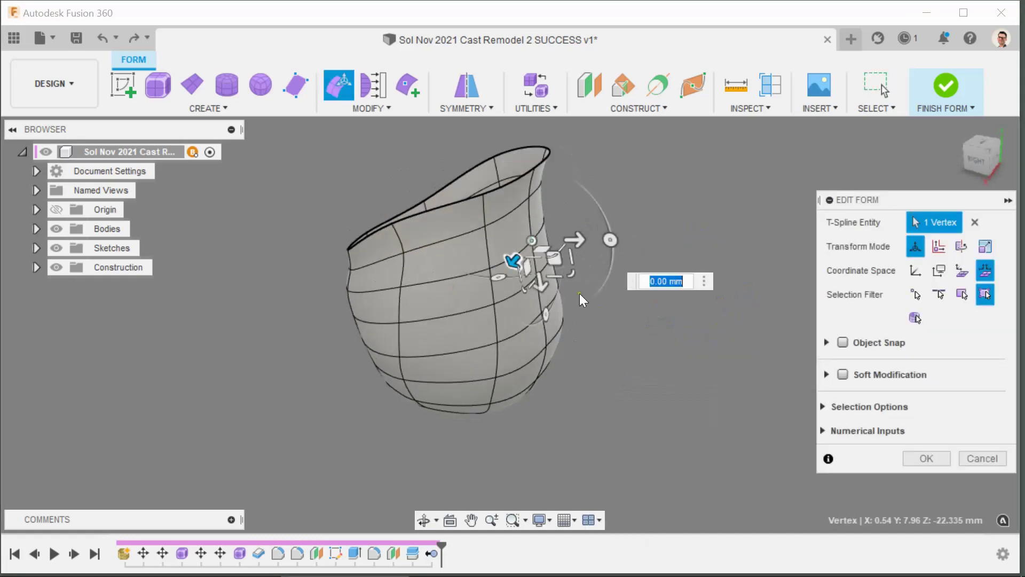
pyautogui.keyDown('shift'); pyautogui.moveTo(651, 435); pyautogui.dragTo(796, 415, button='middle'); pyautogui.keyUp('shift')
pyautogui.click(844, 374)
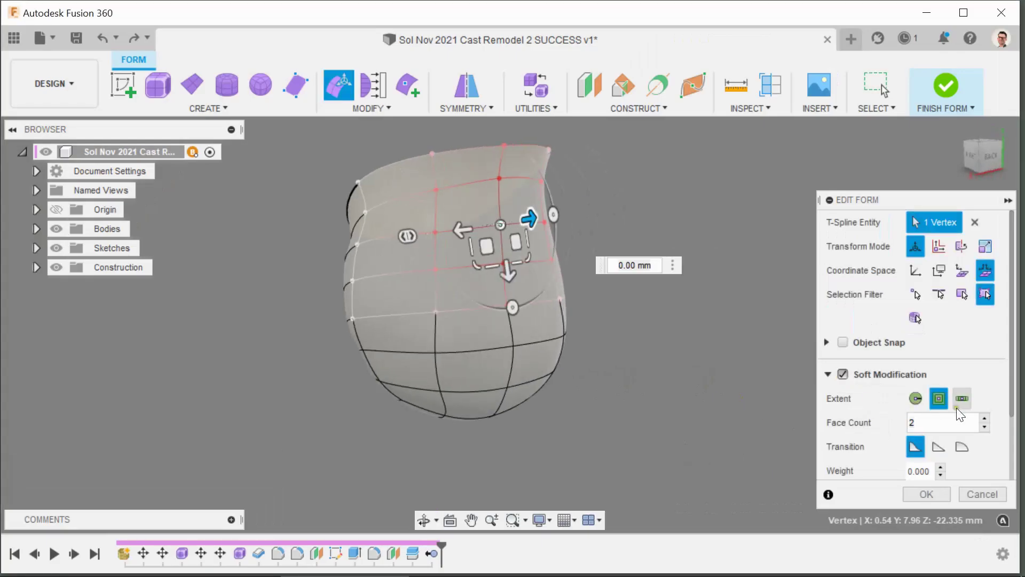
pyautogui.press('BackSpace')
pyautogui.write('3')
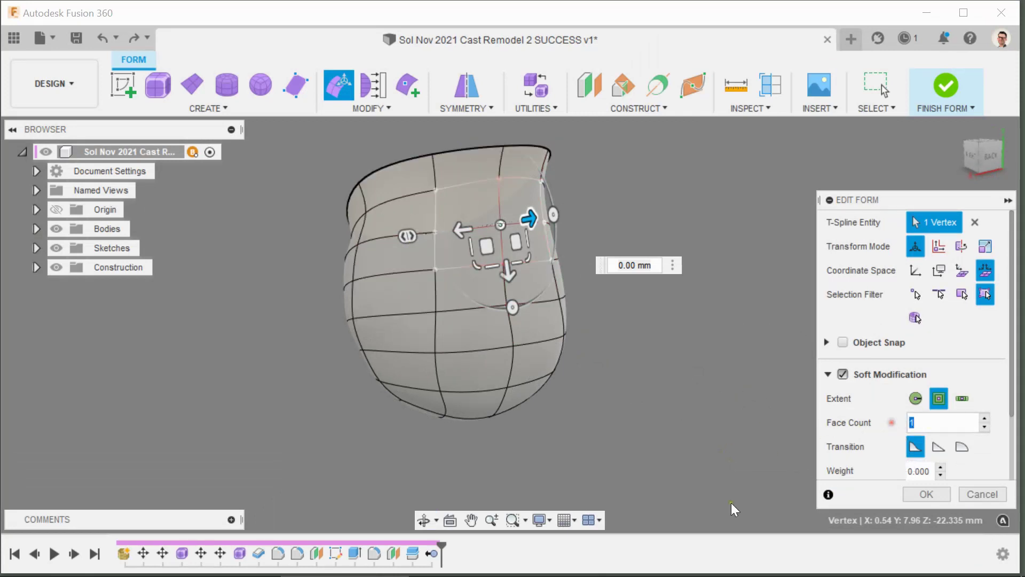
pyautogui.write('2')
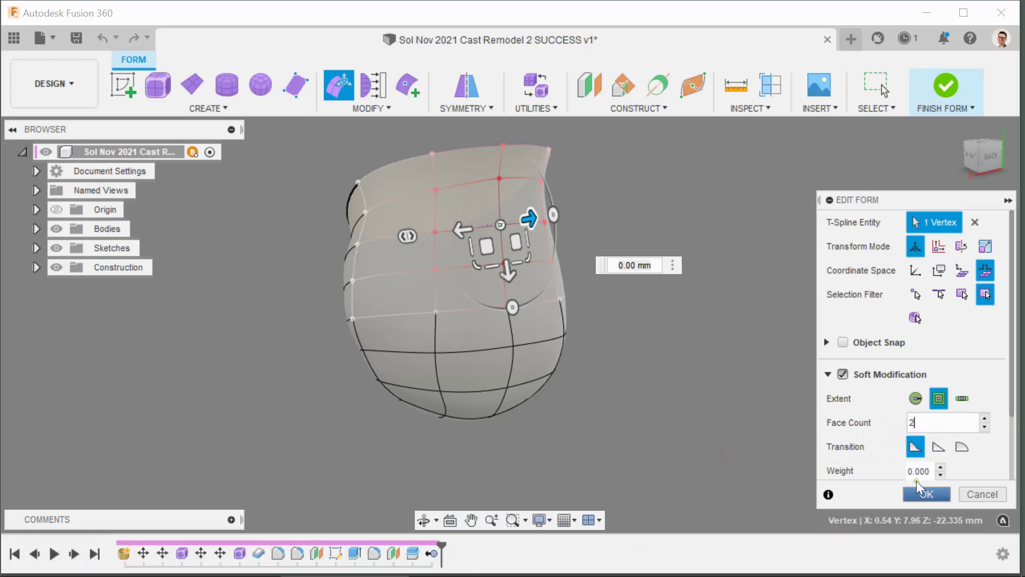
pyautogui.click(927, 494)
# Move the middle back vertex by -2 mm along its local Z direction using Soft Modification with a face count of 2
pyautogui.click(500, 226)
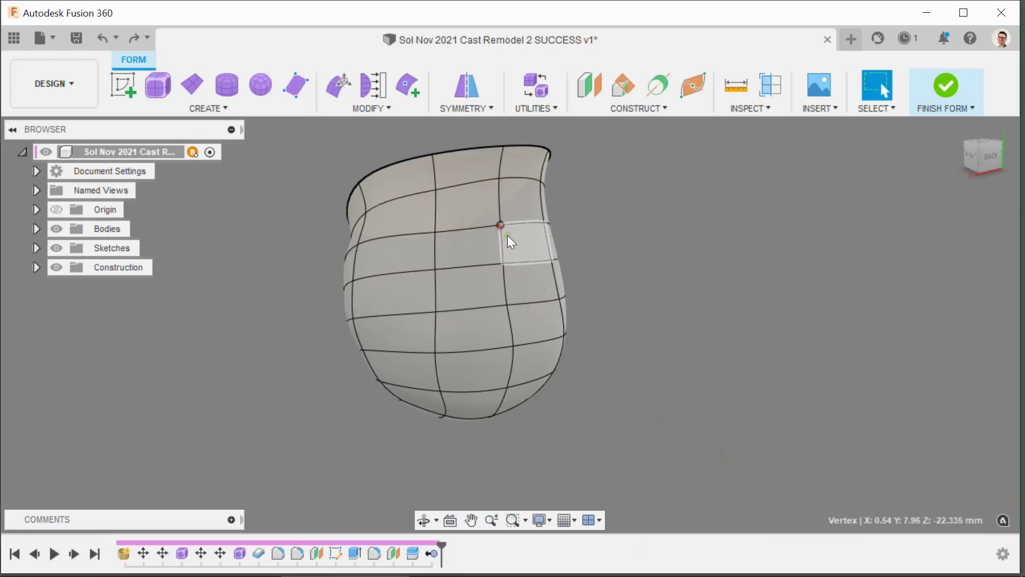
pyautogui.rightClick(698, 290)
pyautogui.click(747, 267)
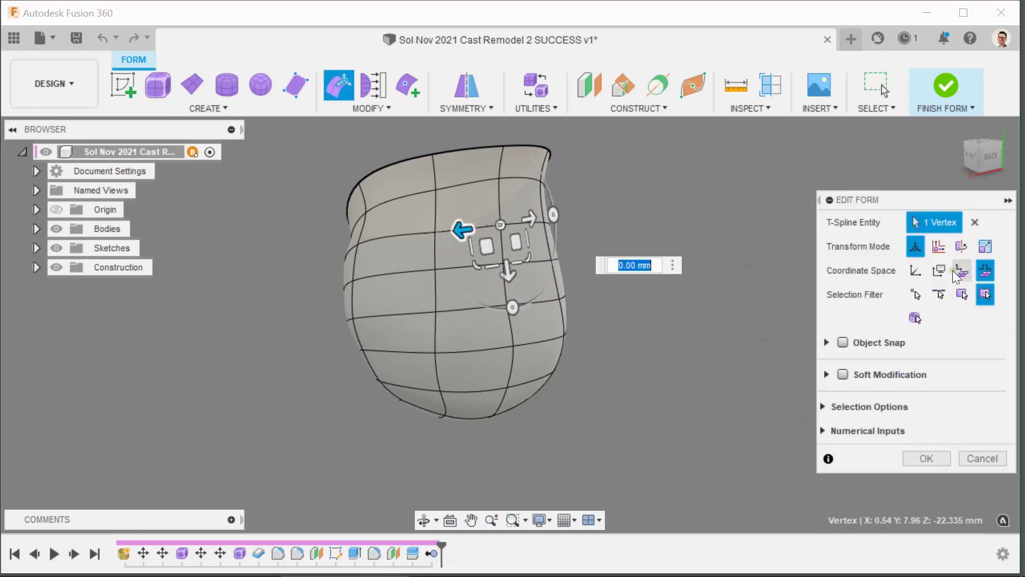
pyautogui.click(844, 375)
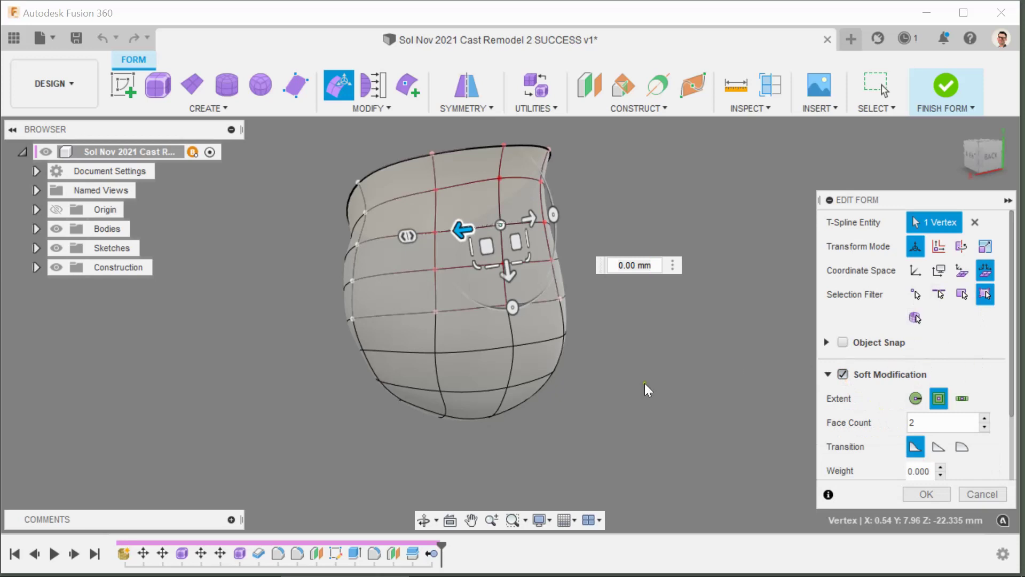
pyautogui.keyDown('shift'); pyautogui.moveTo(565, 428); pyautogui.dragTo(630, 437, button='middle'); pyautogui.keyUp('shift')
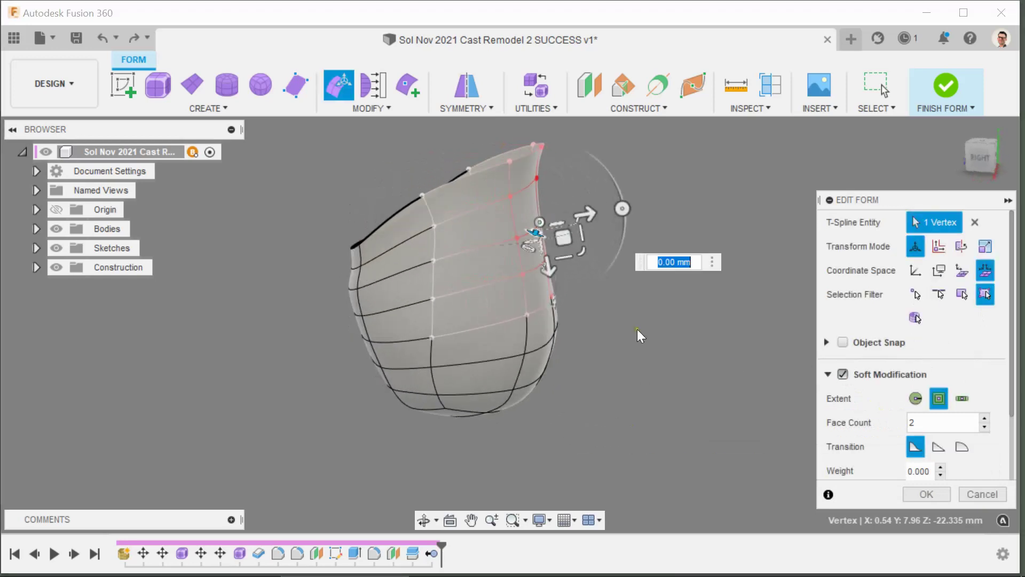
pyautogui.keyDown('shift'); pyautogui.moveTo(585, 224); pyautogui.dragTo(579, 429, button='middle'); pyautogui.keyUp('shift')
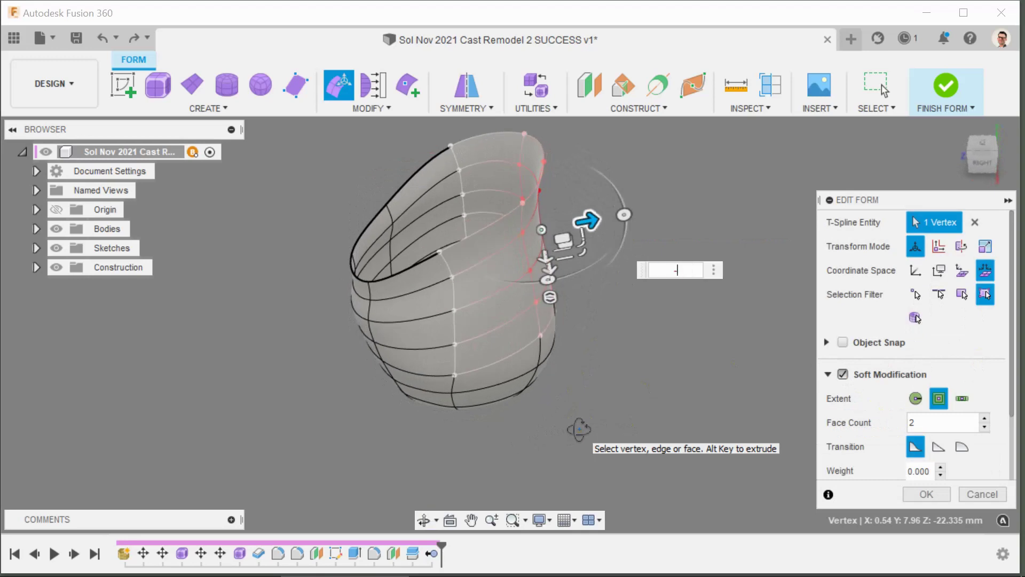
pyautogui.write('-2')
pyautogui.keyDown('shift'); pyautogui.moveTo(601, 423); pyautogui.dragTo(566, 398, button='middle'); pyautogui.keyUp('shift')
pyautogui.scroll(2, 646, 404)
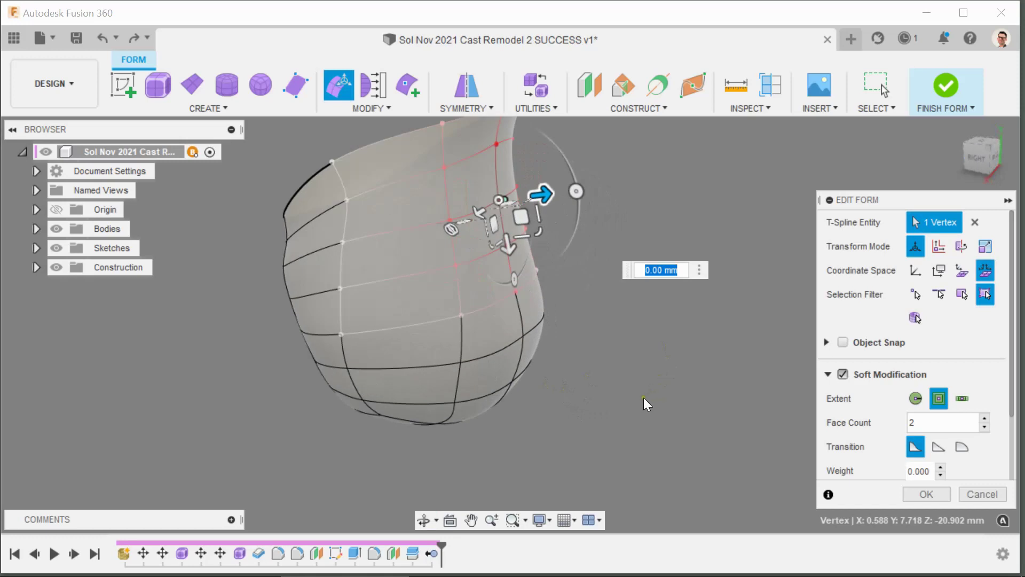
pyautogui.click(925, 493)
# Move the neighbouring vertex in the same edge row, toward the form's right side, by -1 mm along its local normal
pyautogui.keyDown('shift'); pyautogui.moveTo(707, 393); pyautogui.dragTo(689, 377, button='middle'); pyautogui.keyUp('shift')
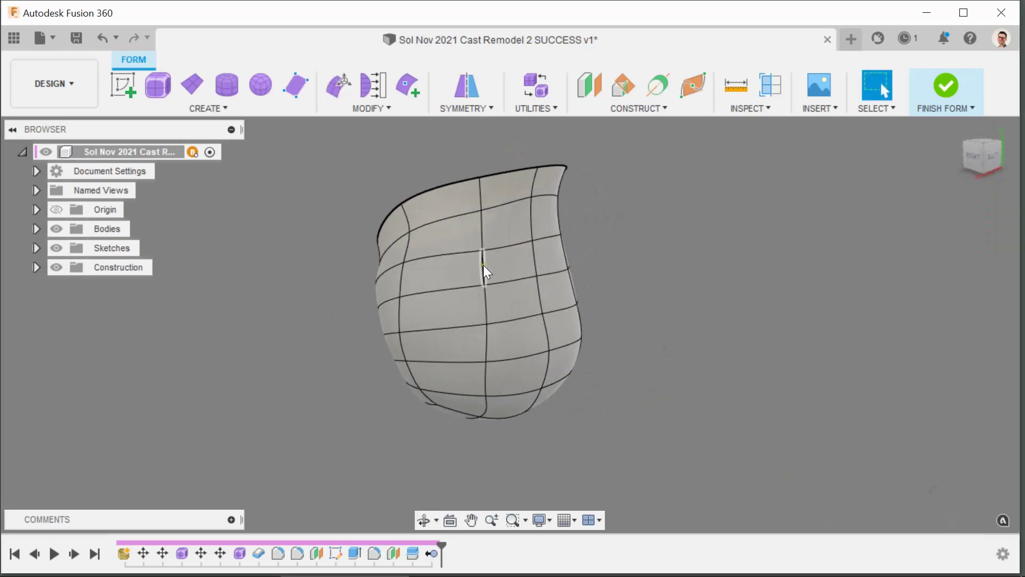
pyautogui.click(479, 255)
pyautogui.rightClick(669, 281)
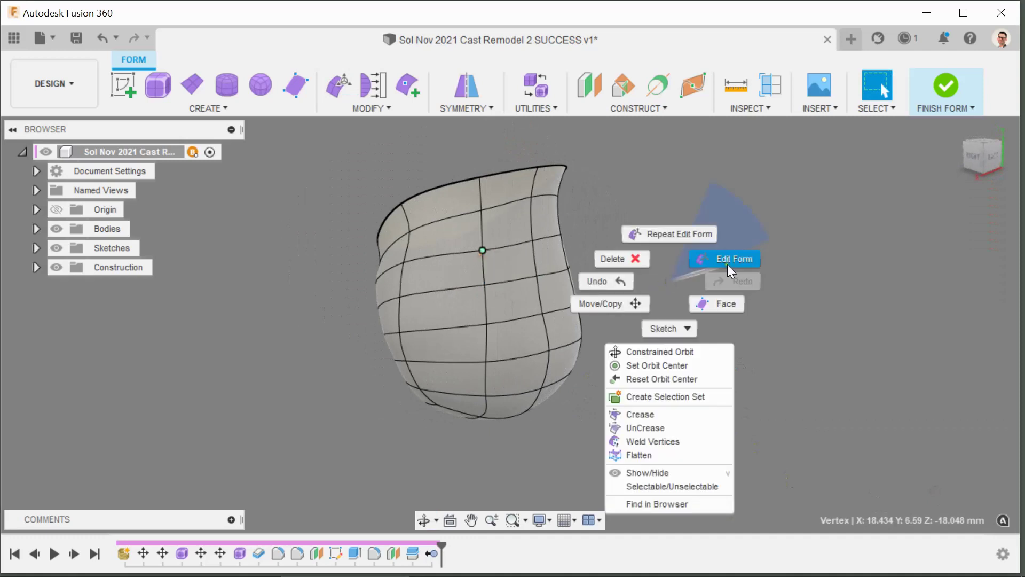
pyautogui.click(727, 261)
pyautogui.keyDown('shift'); pyautogui.moveTo(590, 464); pyautogui.dragTo(611, 427, button='middle'); pyautogui.keyUp('shift')
pyautogui.write('-1')
pyautogui.press('Return')
# Move the matching vertex on the other side of the middle back vertex by -1 mm along its local normal
pyautogui.keyDown('shift'); pyautogui.moveTo(692, 284); pyautogui.dragTo(543, 288, button='middle'); pyautogui.keyUp('shift')
pyautogui.click(527, 300)
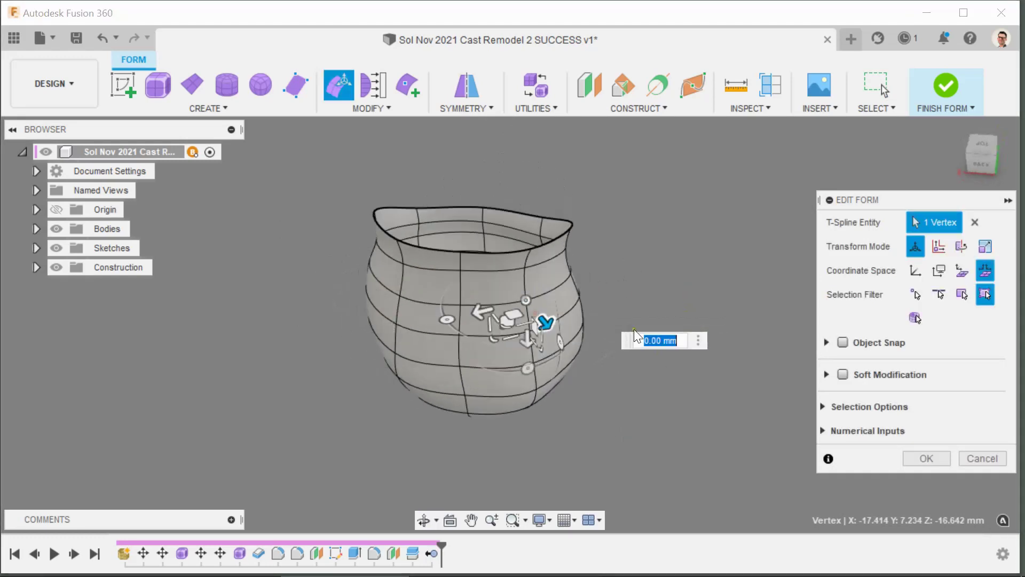
pyautogui.write('-1')
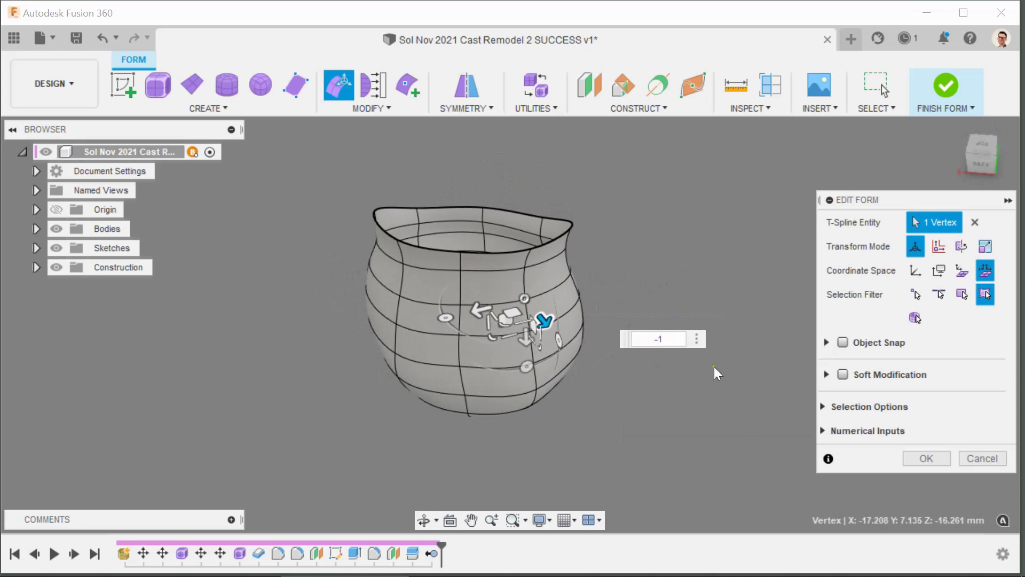
pyautogui.click(904, 457)
# Finish the form and show the Sol Test 4 body in the design
pyautogui.scroll(-2, 615, 374)
pyautogui.keyDown('shift'); pyautogui.moveTo(609, 406); pyautogui.dragTo(704, 369, button='middle'); pyautogui.keyUp('shift')
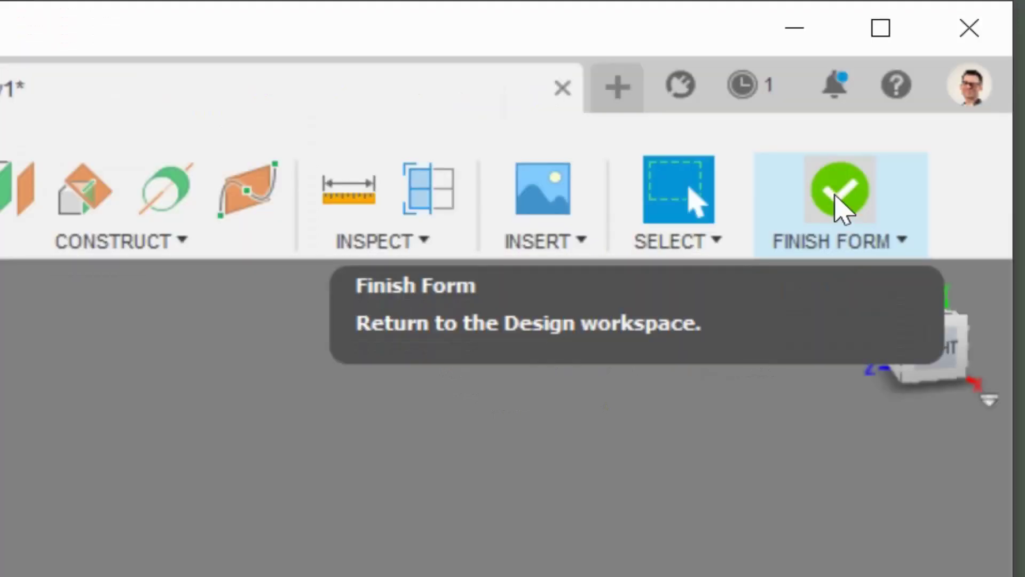
pyautogui.click(837, 206)
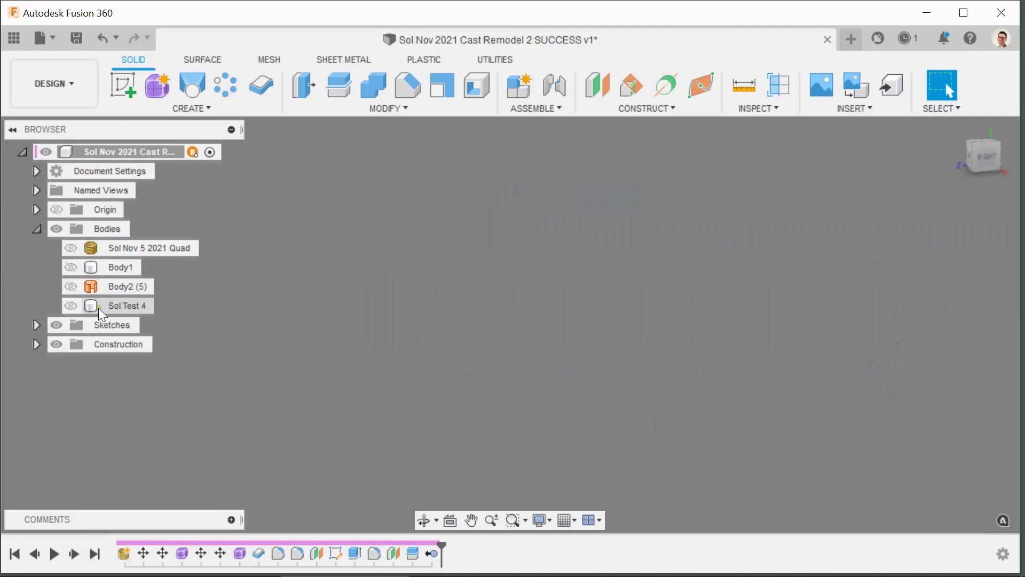
pyautogui.click(70, 306)
pyautogui.keyDown('shift'); pyautogui.moveTo(297, 359); pyautogui.dragTo(496, 322, button='middle'); pyautogui.keyUp('shift')
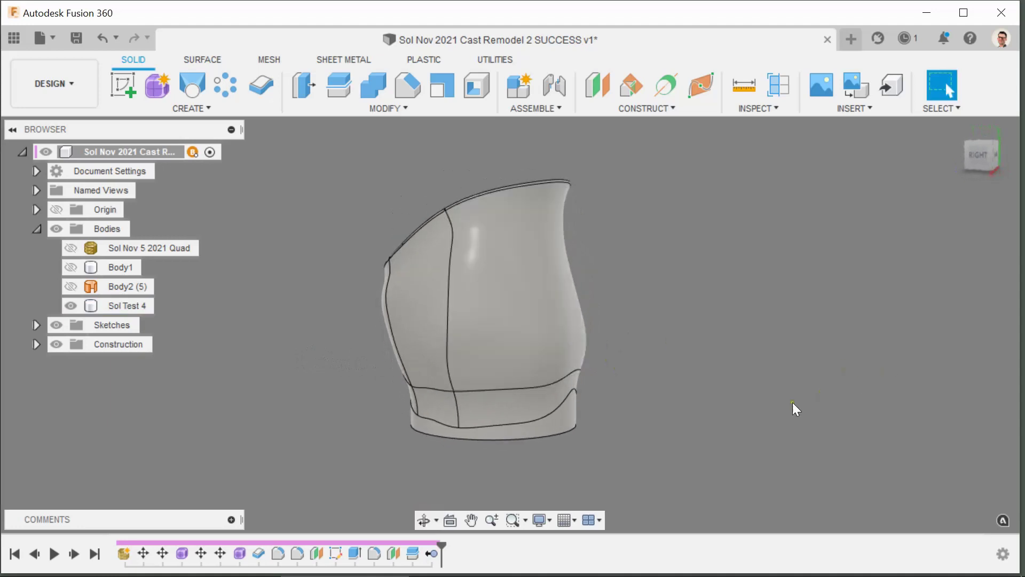
pyautogui.scroll(-1, 820, 392)
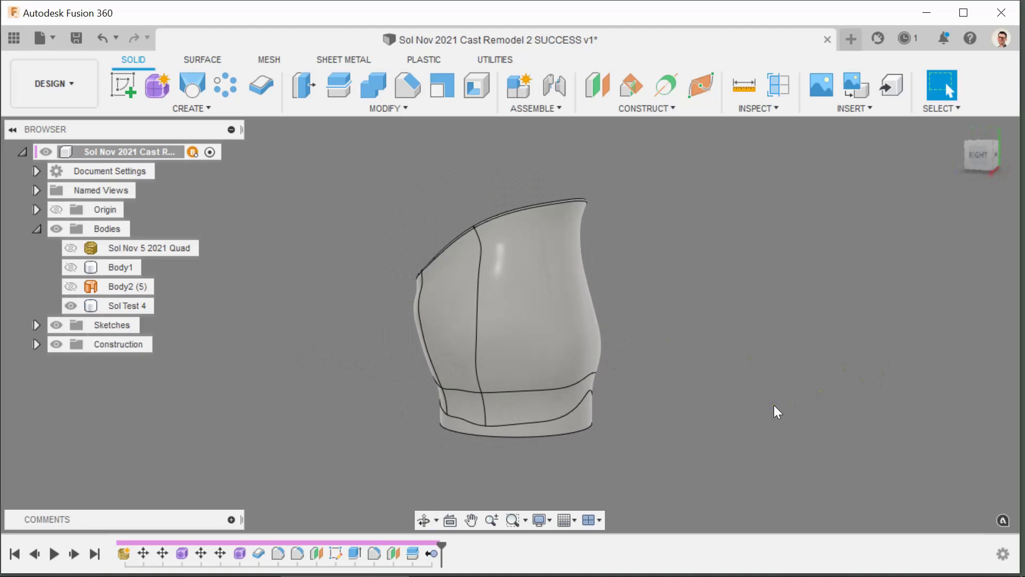
# Undo and redo the form edits to compare the socket before and after reshaping, ending with the reshaped Sol Test 4 body shown
pyautogui.hotkey('ctrl', 'z')
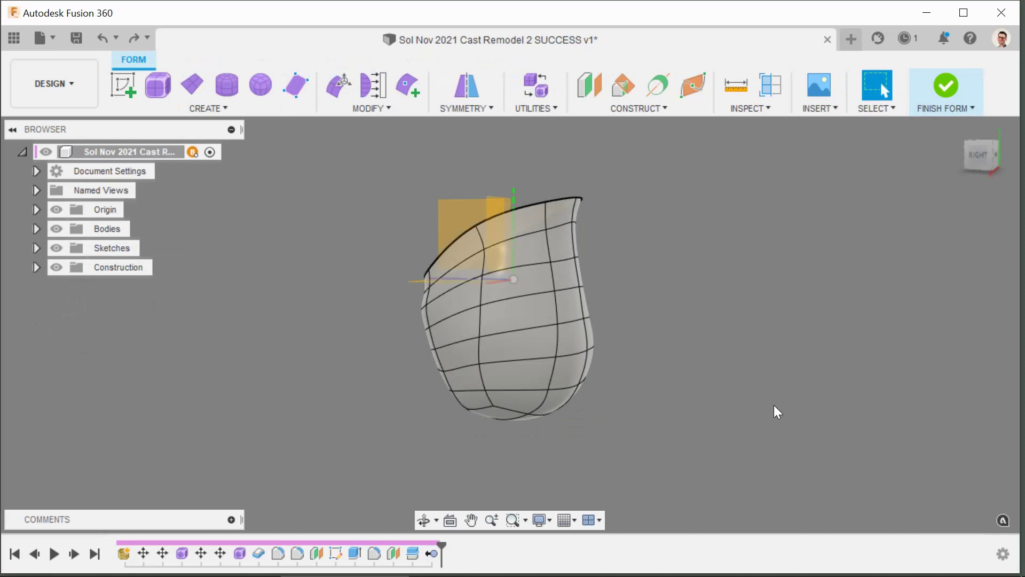
pyautogui.hotkey('ctrl', 'z')
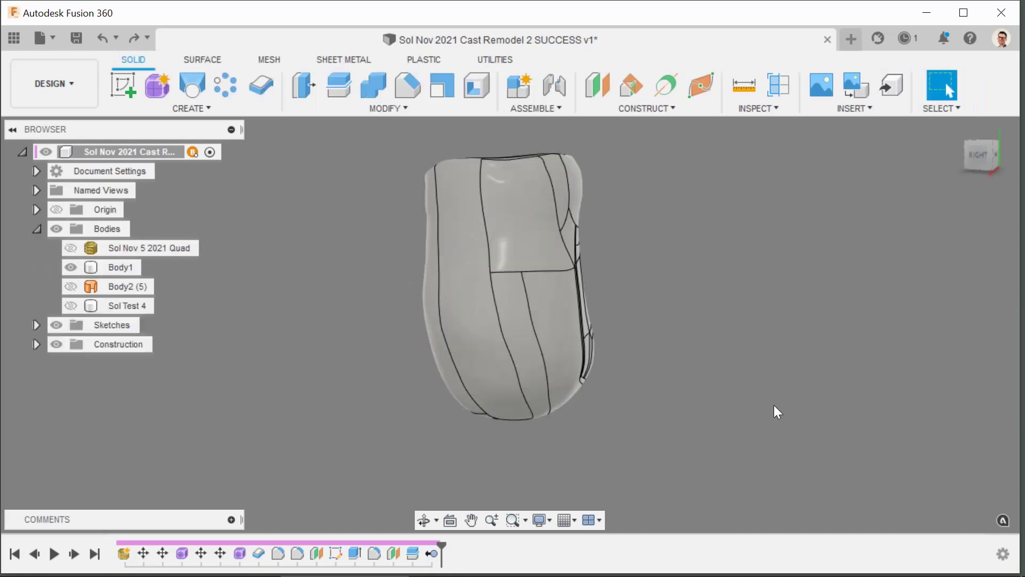
pyautogui.hotkey('ctrl', 'z')
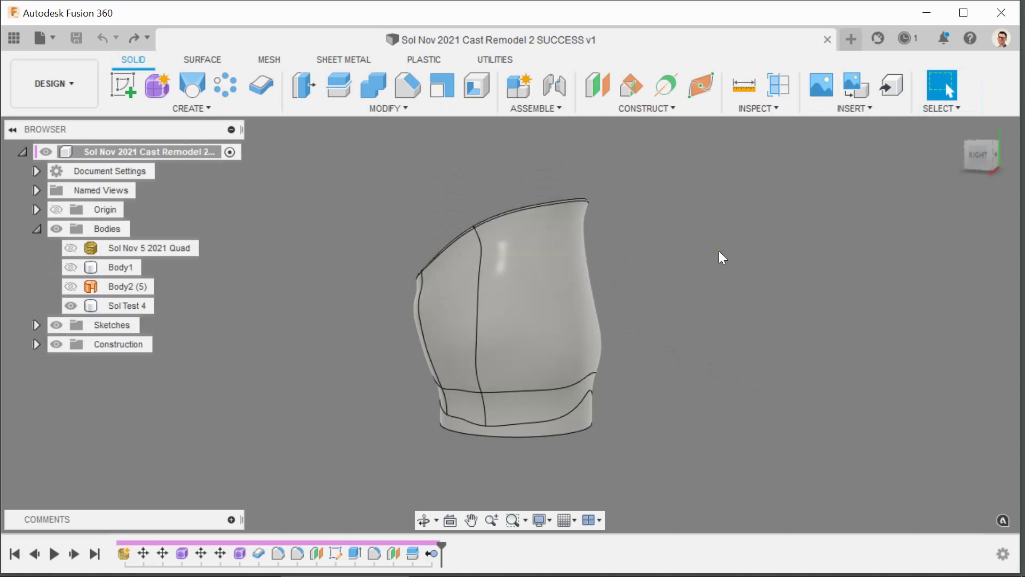
pyautogui.hotkey('ctrl', 'y')
pyautogui.hotkey('ctrl', 'y')
pyautogui.hotkey('ctrl', 'z')
pyautogui.hotkey('ctrl', 'z')
pyautogui.hotkey('ctrl', 'z')
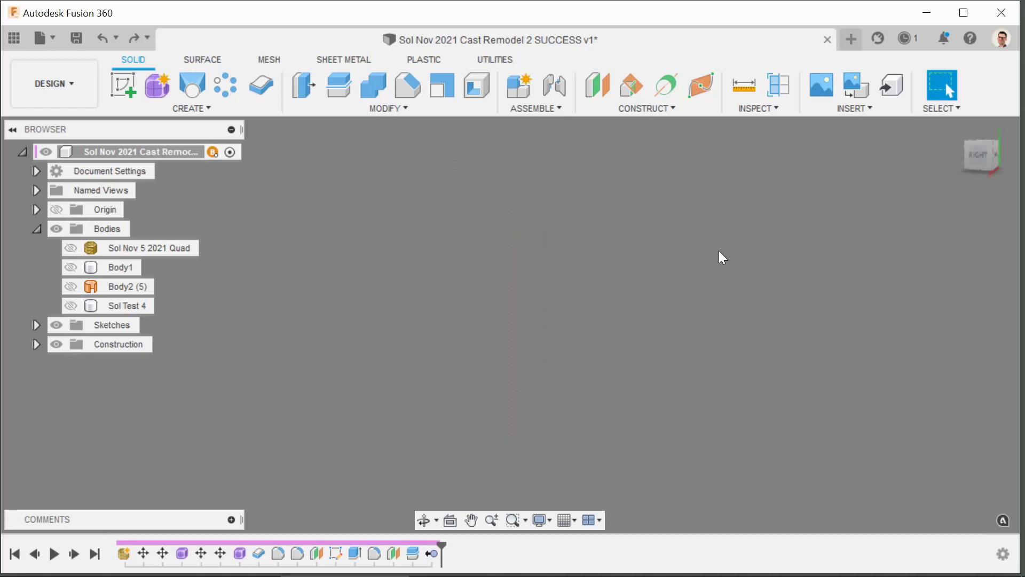
pyautogui.hotkey('ctrl', 'z')
pyautogui.keyDown('shift'); pyautogui.moveTo(719, 251); pyautogui.dragTo(693, 257, button='middle'); pyautogui.keyUp('shift')
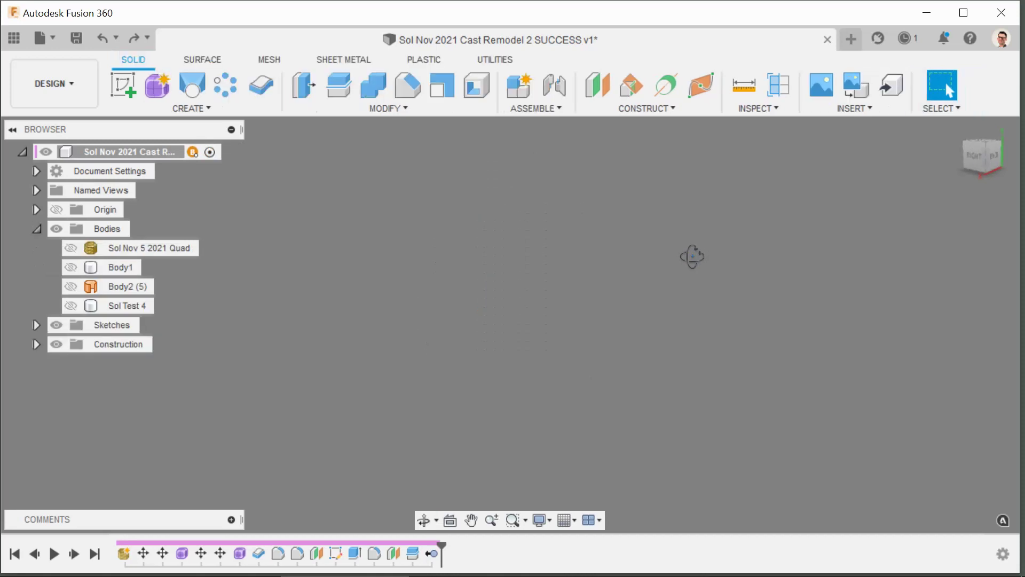
pyautogui.press('v')
# Examine the reshaped Sol Test 4 body from the side, front and above, checking its back contour and rim
pyautogui.keyDown('shift'); pyautogui.moveTo(728, 319); pyautogui.dragTo(680, 391, button='middle'); pyautogui.keyUp('shift')
pyautogui.keyDown('shift'); pyautogui.moveTo(414, 410); pyautogui.dragTo(389, 408, button='middle'); pyautogui.keyUp('shift')
pyautogui.keyDown('shift'); pyautogui.moveTo(726, 295); pyautogui.dragTo(638, 321, button='middle'); pyautogui.keyUp('shift')
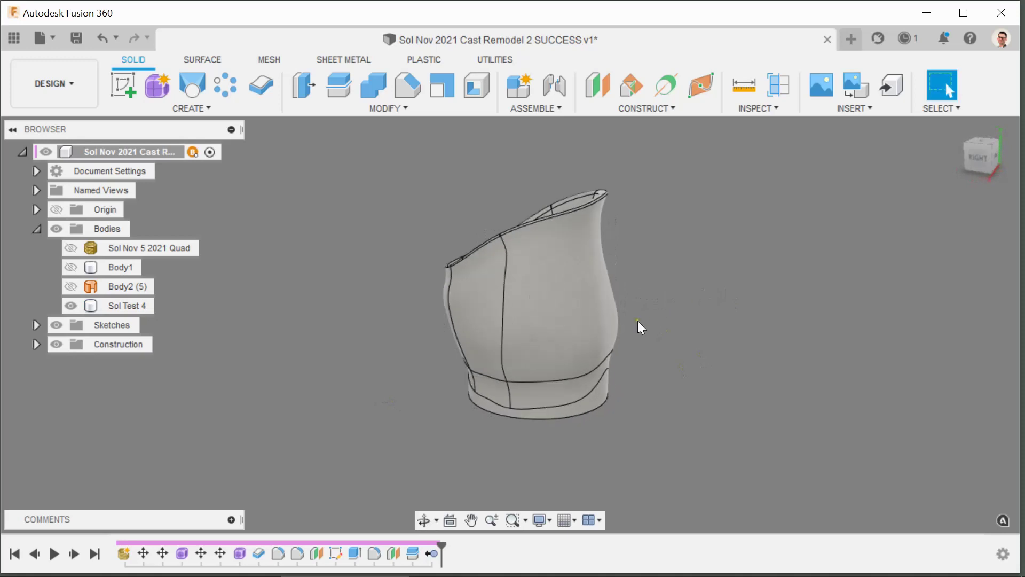
pyautogui.keyDown('shift'); pyautogui.moveTo(367, 359); pyautogui.dragTo(588, 328, button='middle'); pyautogui.keyUp('shift')
pyautogui.keyDown('shift'); pyautogui.moveTo(401, 372); pyautogui.dragTo(414, 283, button='middle'); pyautogui.keyUp('shift')
pyautogui.keyDown('shift'); pyautogui.moveTo(650, 325); pyautogui.dragTo(735, 366, button='middle'); pyautogui.keyUp('shift')
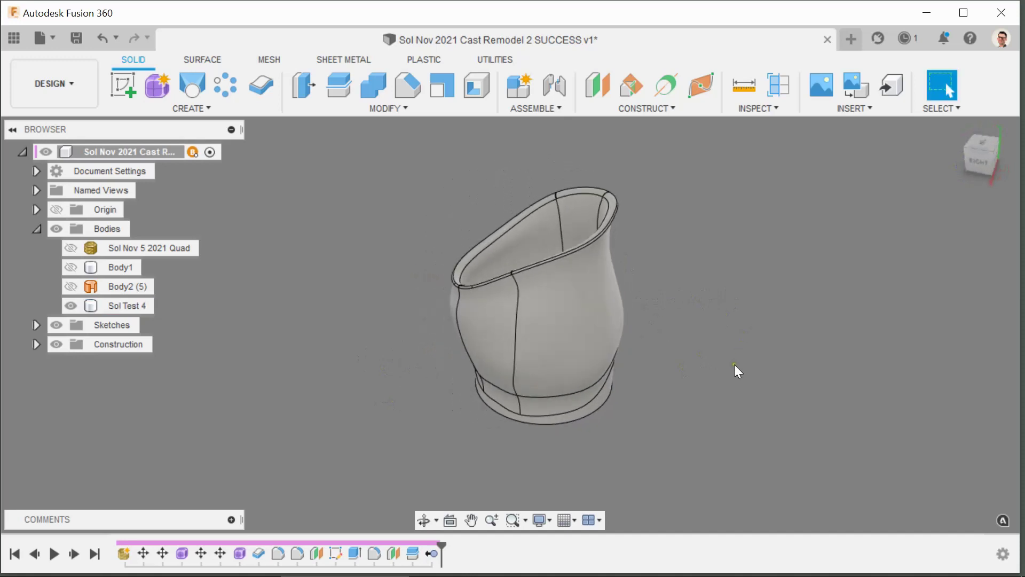
pyautogui.keyDown('shift'); pyautogui.moveTo(699, 444); pyautogui.dragTo(766, 406, button='middle'); pyautogui.keyUp('shift')
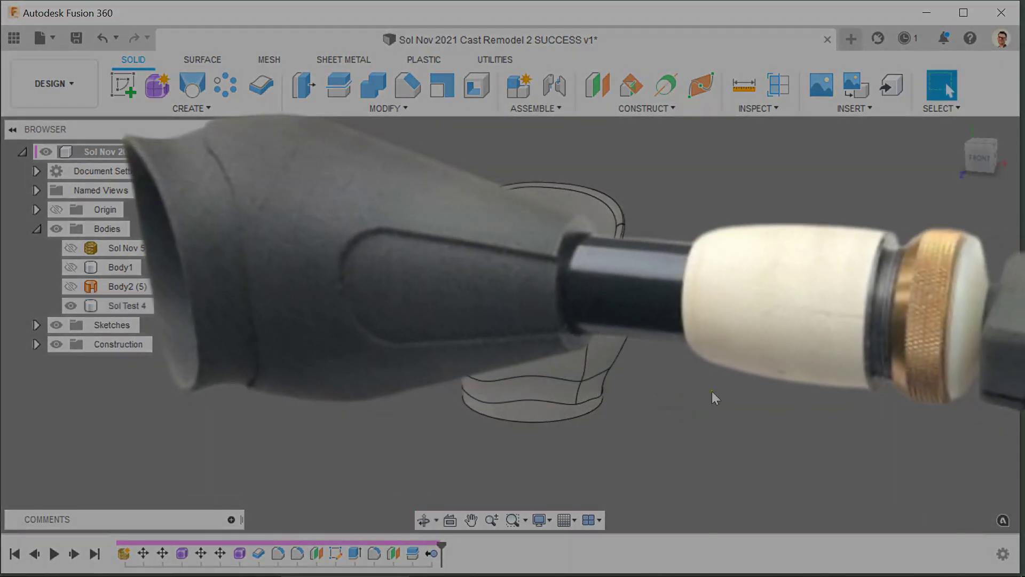
pyautogui.press('Escape')
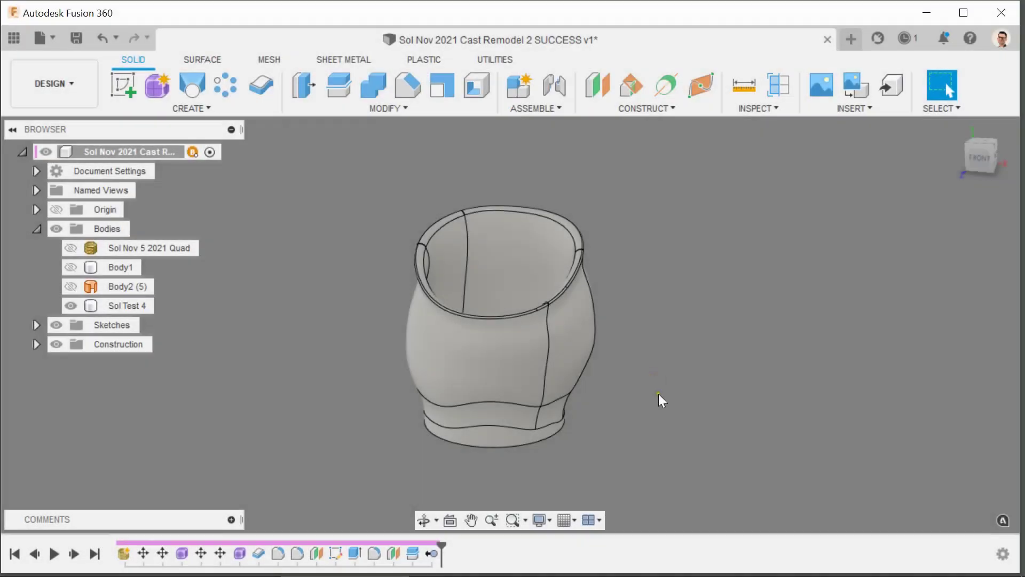
pyautogui.keyDown('shift'); pyautogui.moveTo(663, 389); pyautogui.dragTo(687, 407, button='middle'); pyautogui.keyUp('shift')
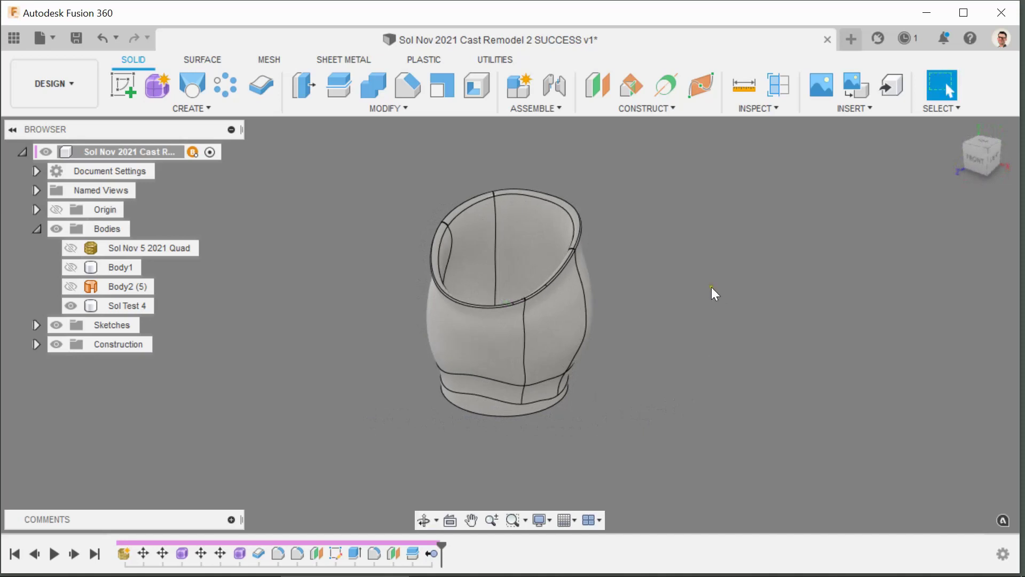
pyautogui.scroll(2, 713, 394)
pyautogui.moveTo(621, 395); pyautogui.dragTo(598, 387)
pyautogui.press('Escape')
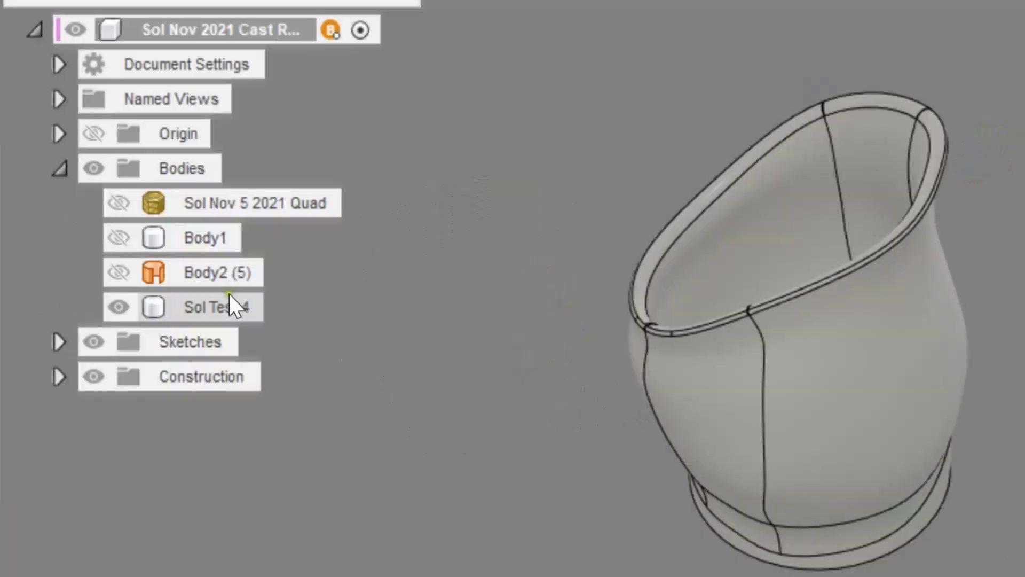
# Rename the Sol Test 4 body as Sol Test 5
pyautogui.click(131, 301)
pyautogui.rightClick(131, 302)
pyautogui.doubleClick(138, 305)
pyautogui.press('End')
pyautogui.press('BackSpace')
pyautogui.write('5')
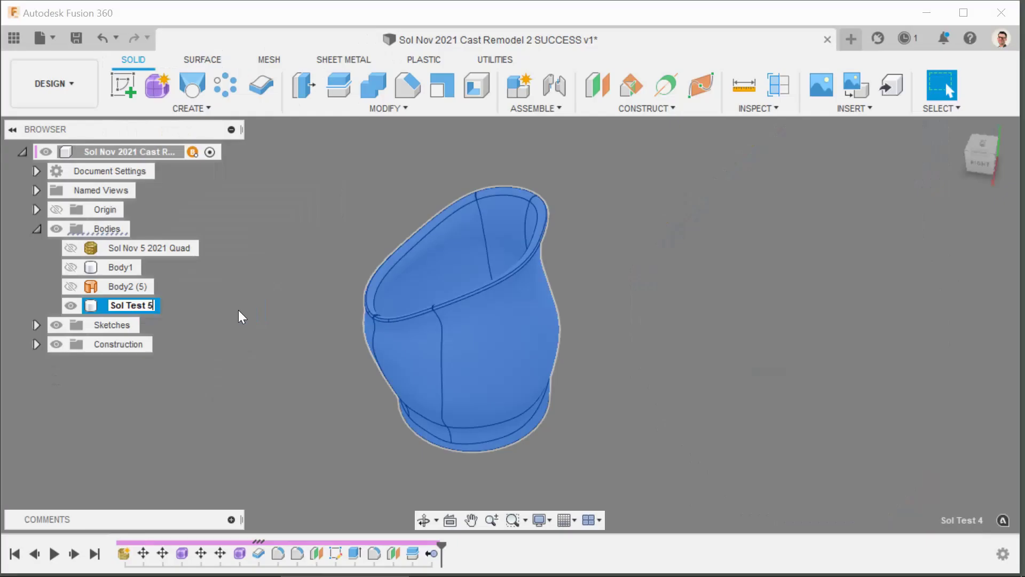
pyautogui.click(258, 345)
pyautogui.scroll(-1, 288, 397)
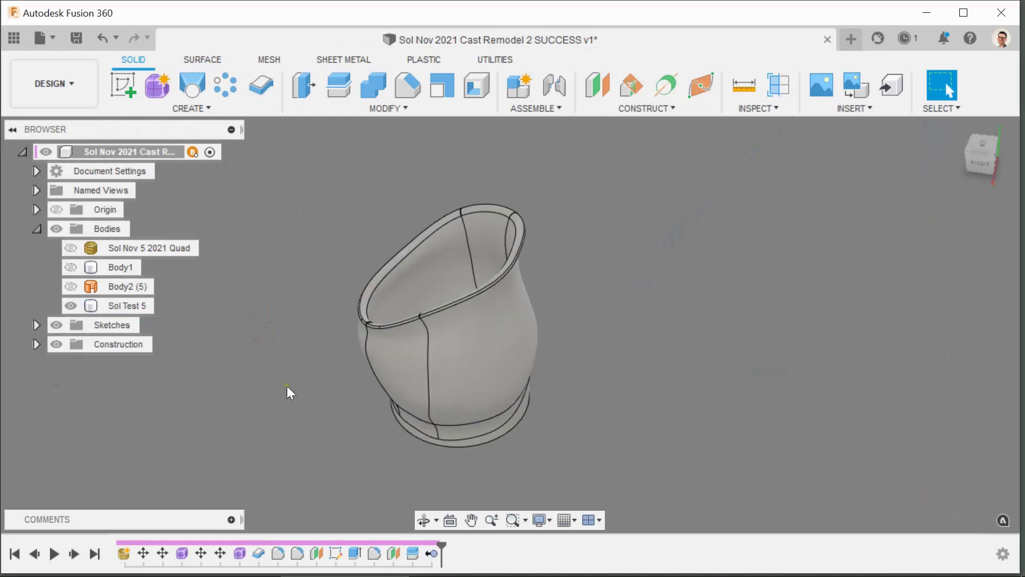
# Save the design as a new copy named Sol Nov 2021 Cast Remodel 3 in the SOL location
pyautogui.keyDown('shift'); pyautogui.moveTo(357, 412); pyautogui.dragTo(469, 364, button='middle'); pyautogui.keyUp('shift')
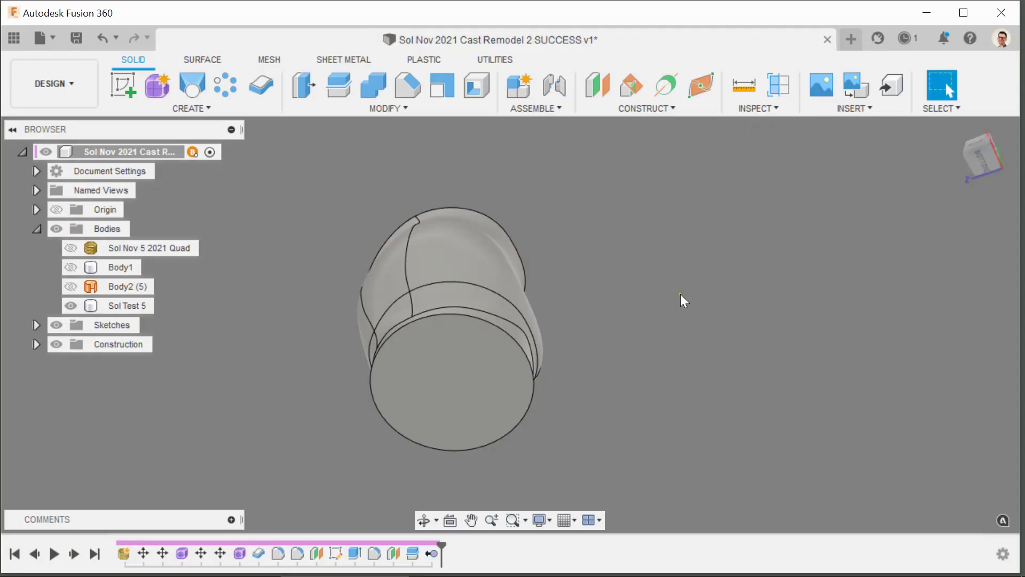
pyautogui.keyDown('shift'); pyautogui.moveTo(684, 300); pyautogui.dragTo(750, 453, button='middle'); pyautogui.keyUp('shift')
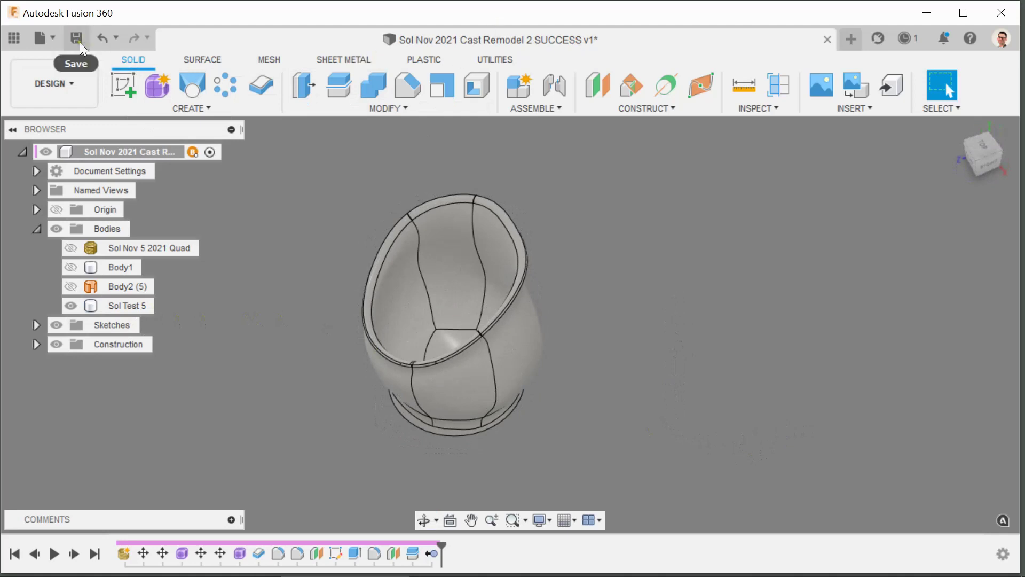
pyautogui.click(55, 40)
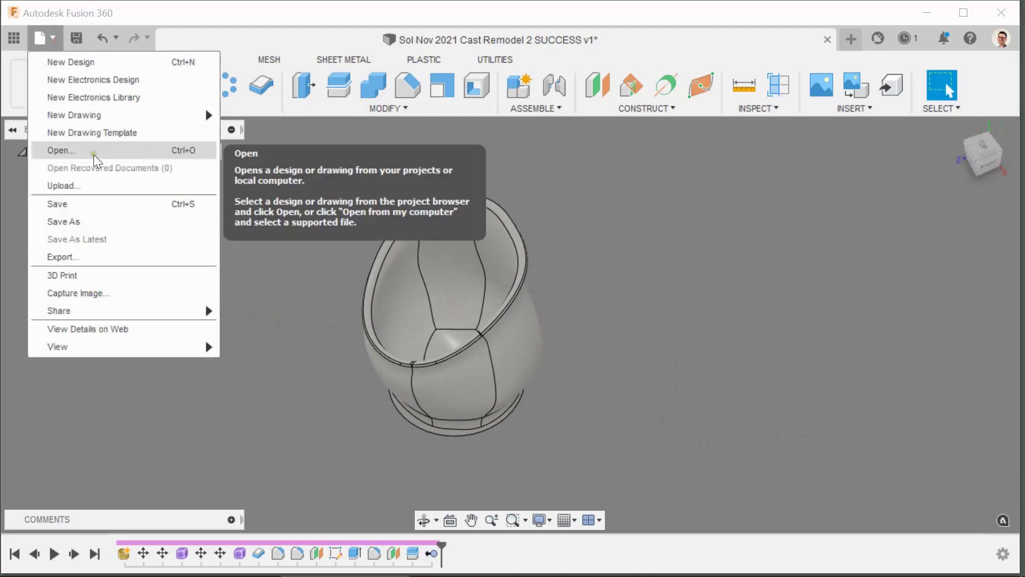
pyautogui.click(92, 222)
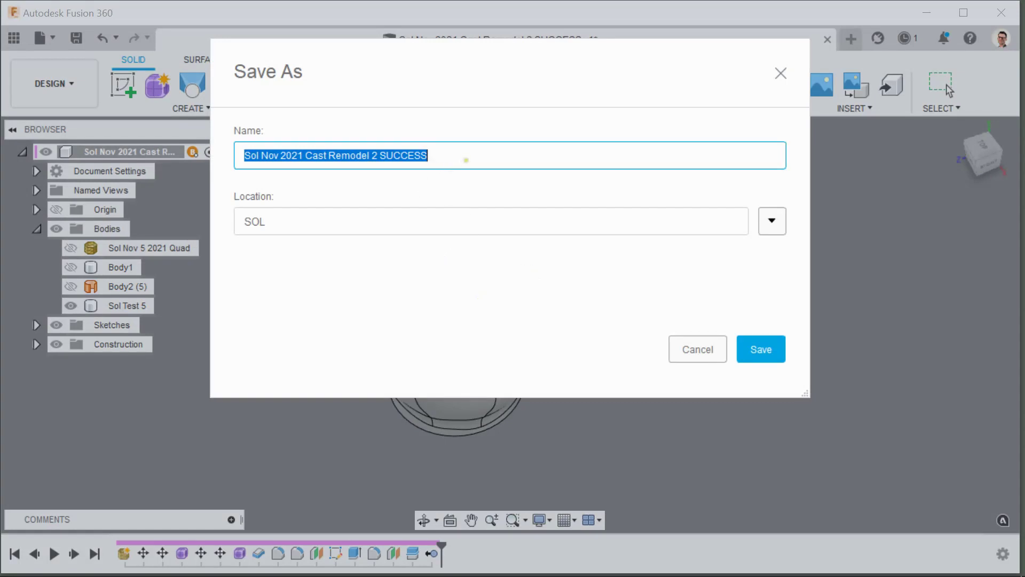
pyautogui.click(466, 159)
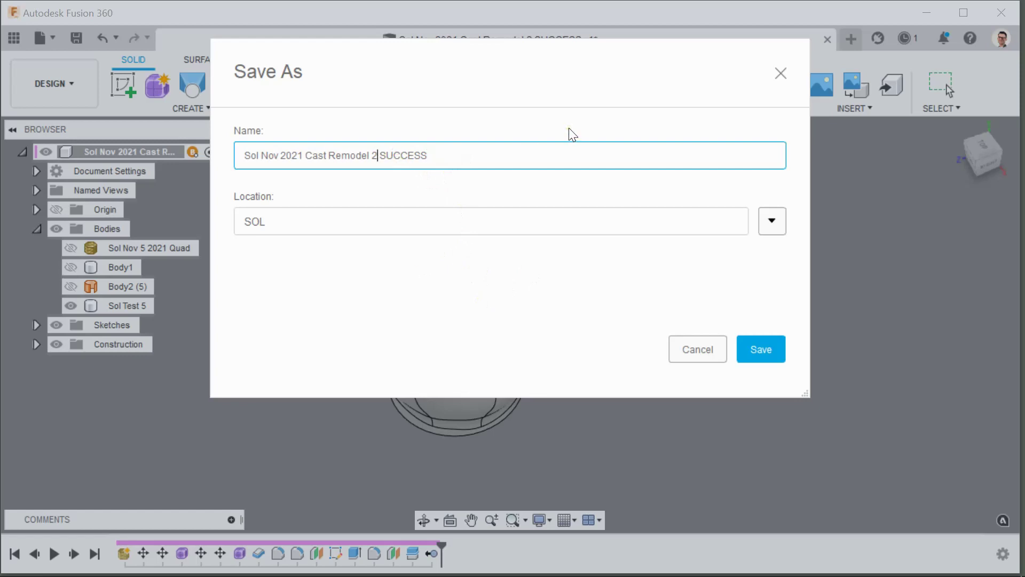
pyautogui.press('BackSpace')
pyautogui.click(440, 156)
pyautogui.press('BackSpace')
pyautogui.press('BackSpace')
pyautogui.press('BackSpace')
pyautogui.press('BackSpace')
pyautogui.press('BackSpace')
pyautogui.press('BackSpace')
pyautogui.press('BackSpace')
pyautogui.click(771, 348)
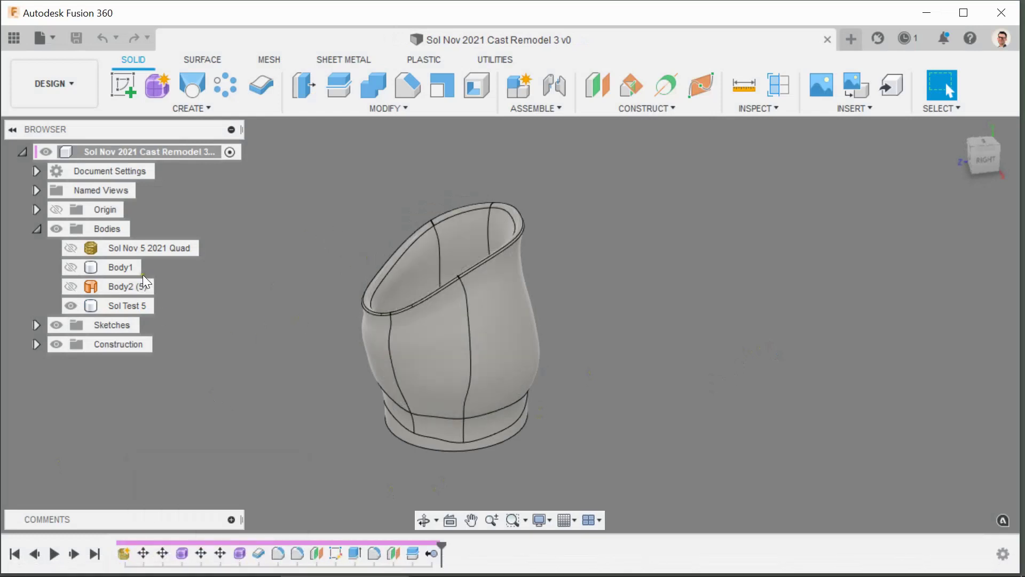
# Send the Sol Test 5 body to Simplify3D as a binary STL mesh in millimetres with High refinement
pyautogui.click(138, 304)
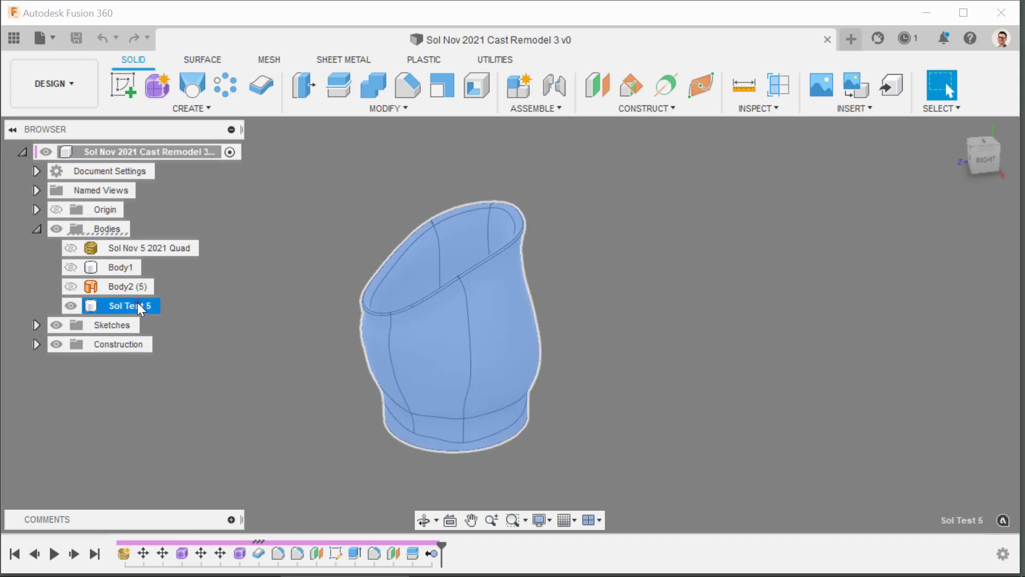
pyautogui.rightClick(130, 306)
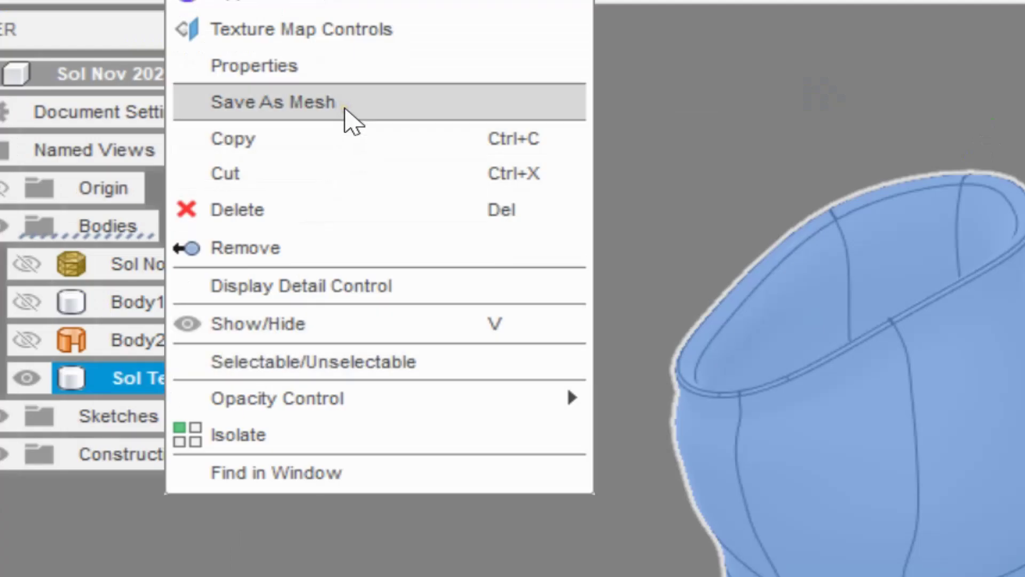
pyautogui.click(350, 120)
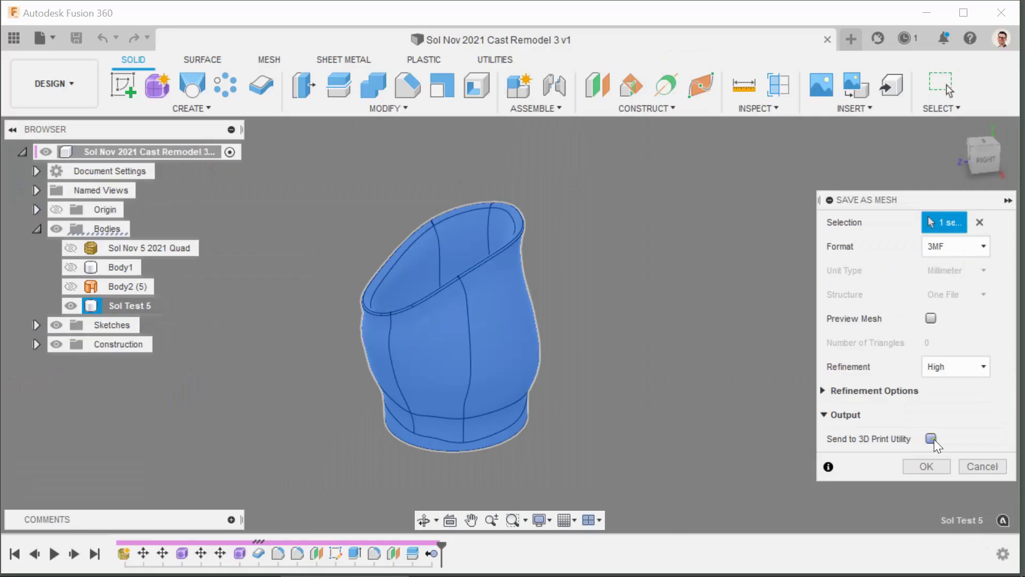
pyautogui.click(932, 438)
pyautogui.scroll(-2, 930, 438)
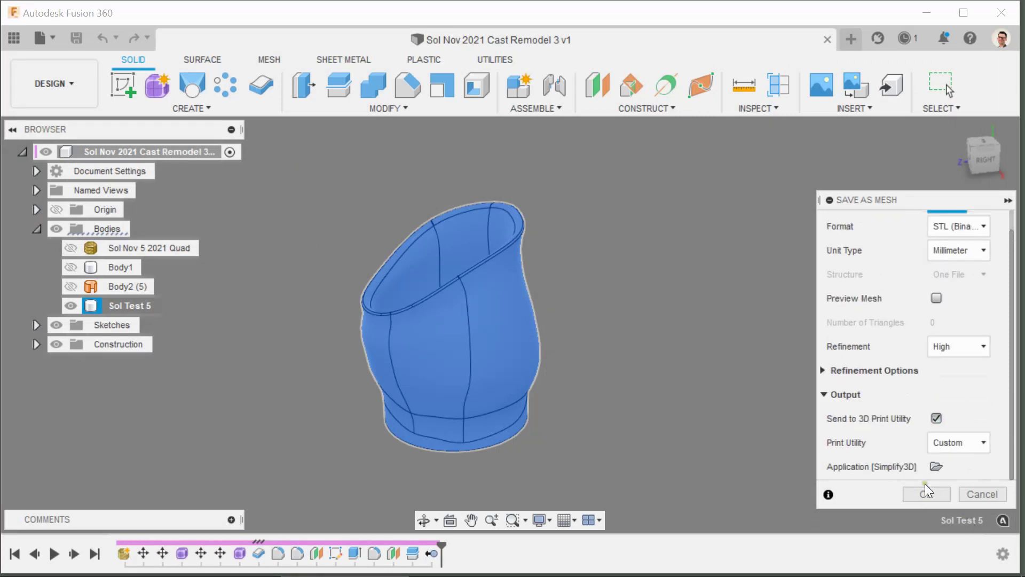
pyautogui.click(924, 492)
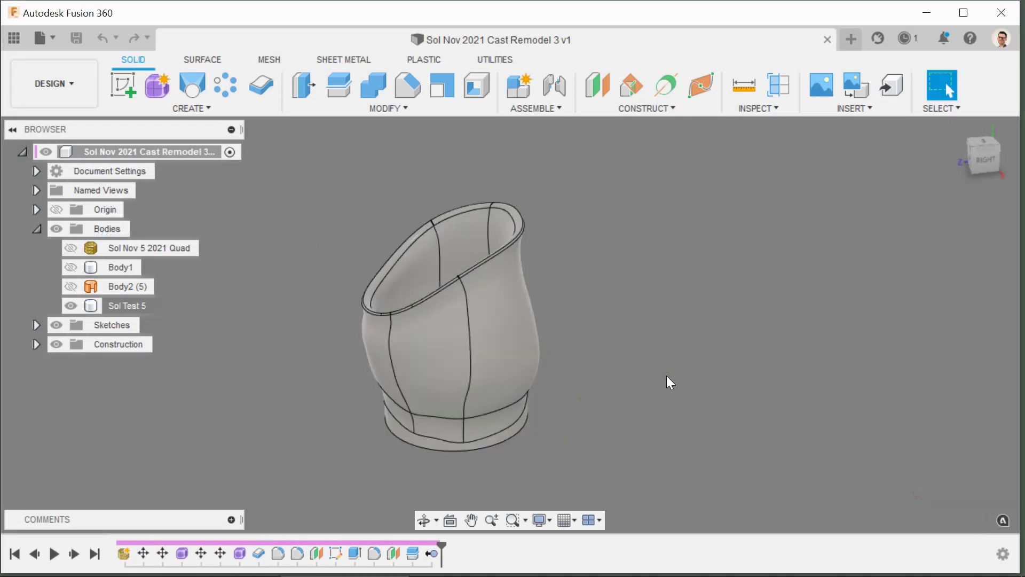
# In Simplify3D, place the flat base surface of Sol Test 5 on the print bed so the socket stands upright
pyautogui.scroll(-2, 649, 383)
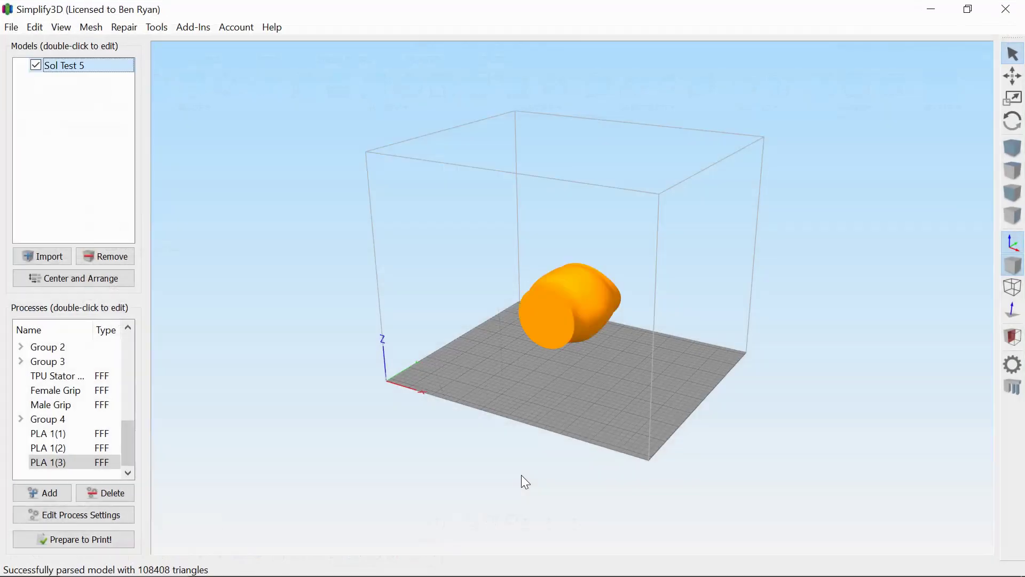
pyautogui.scroll(1, 522, 476)
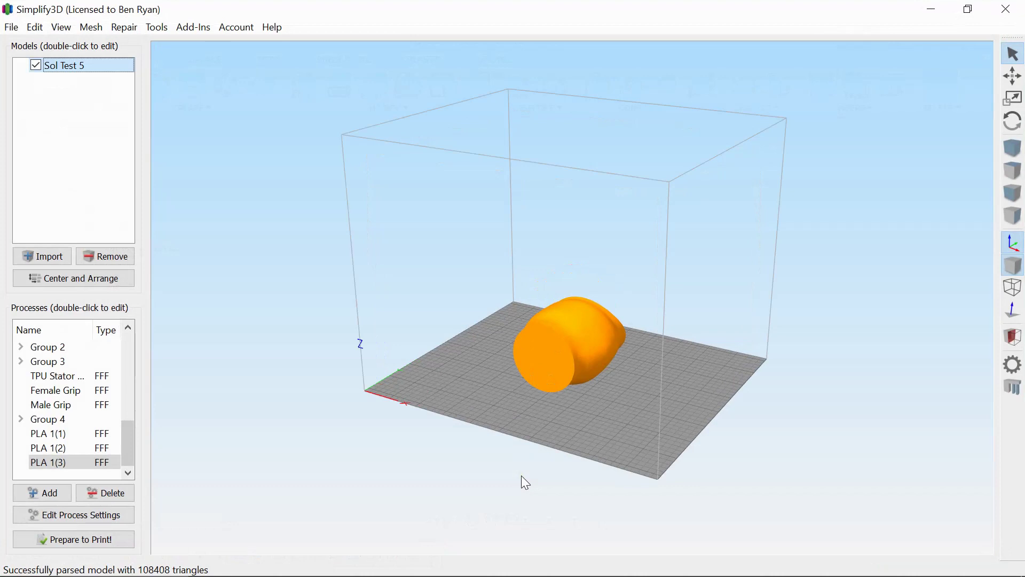
pyautogui.scroll(-1, 472, 398)
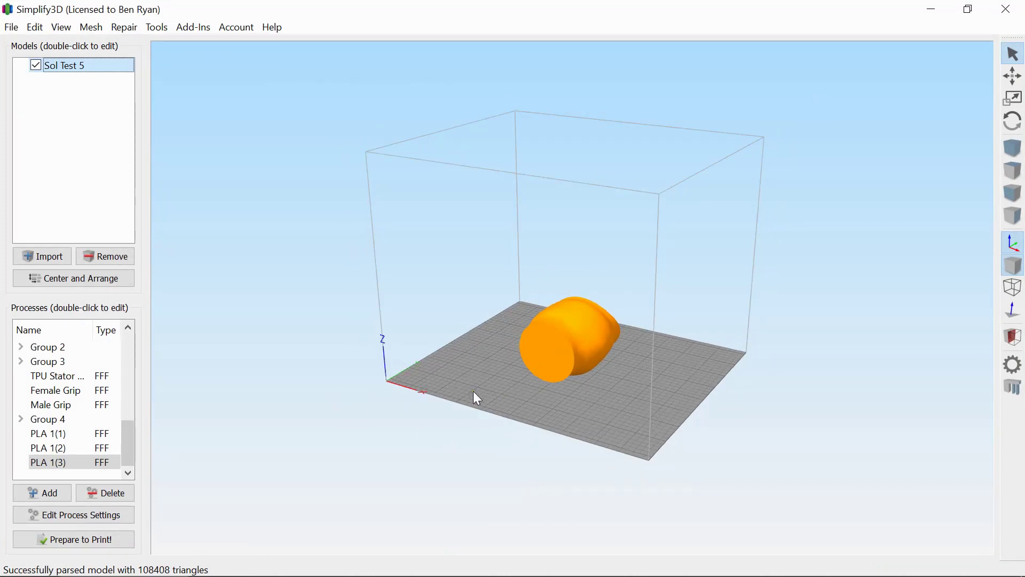
pyautogui.hotkey('ctrl', 'b')
pyautogui.click(544, 354)
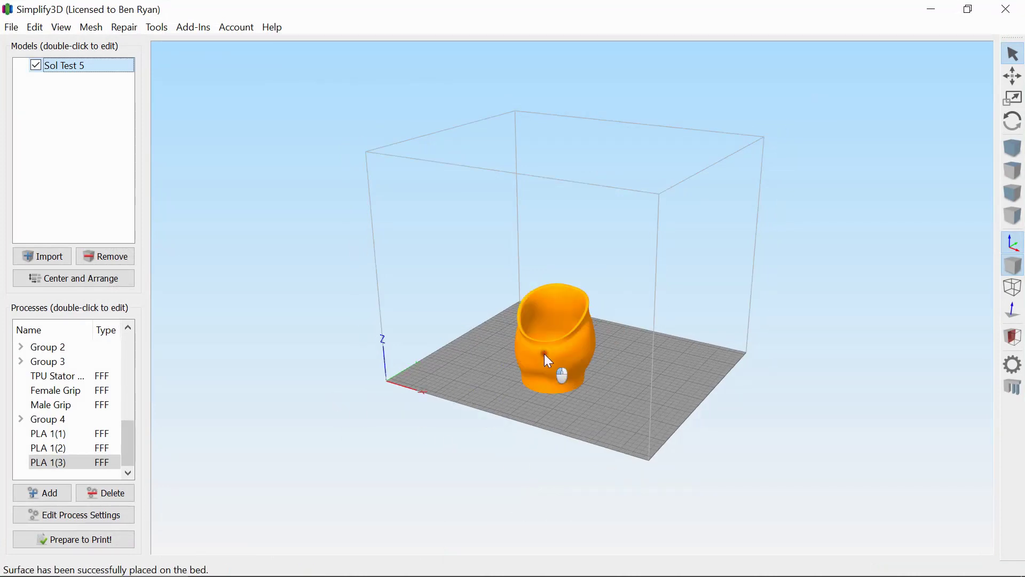
# Prepare Sol Test 5 for printing with the PLA 1(1) process and play the toolpath animation
pyautogui.scroll(3, 472, 373)
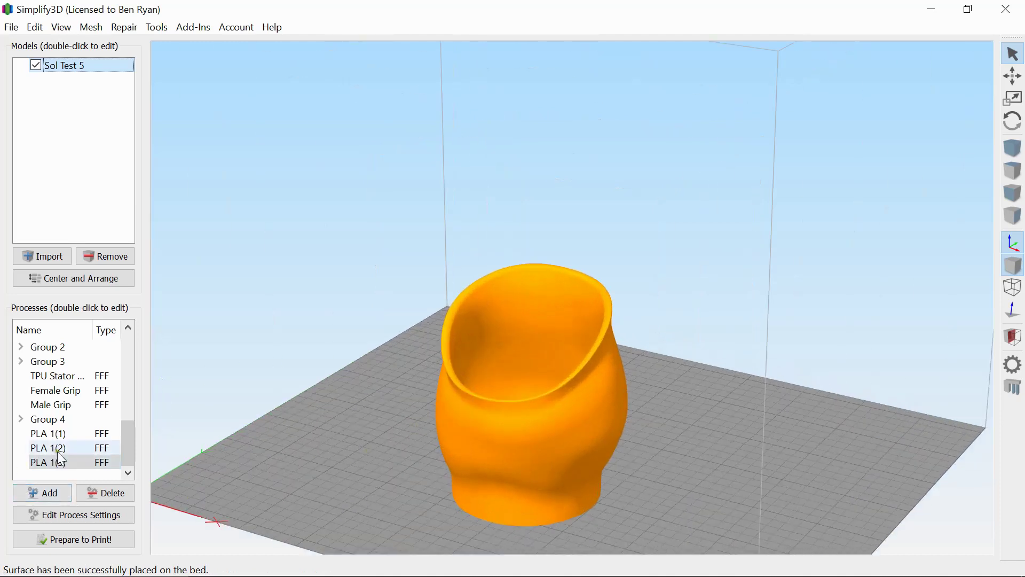
pyautogui.click(63, 434)
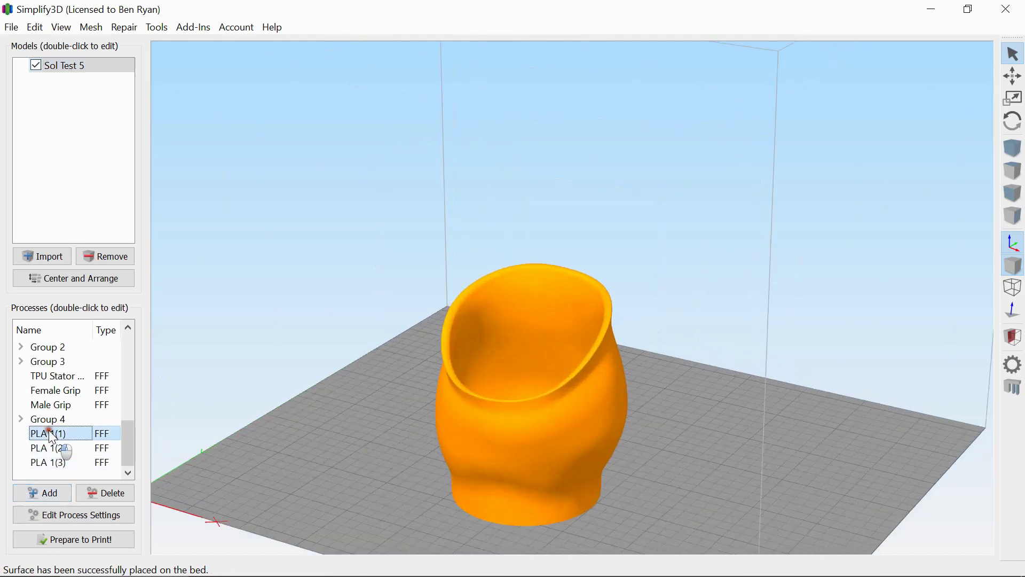
pyautogui.click(75, 544)
pyautogui.click(549, 426)
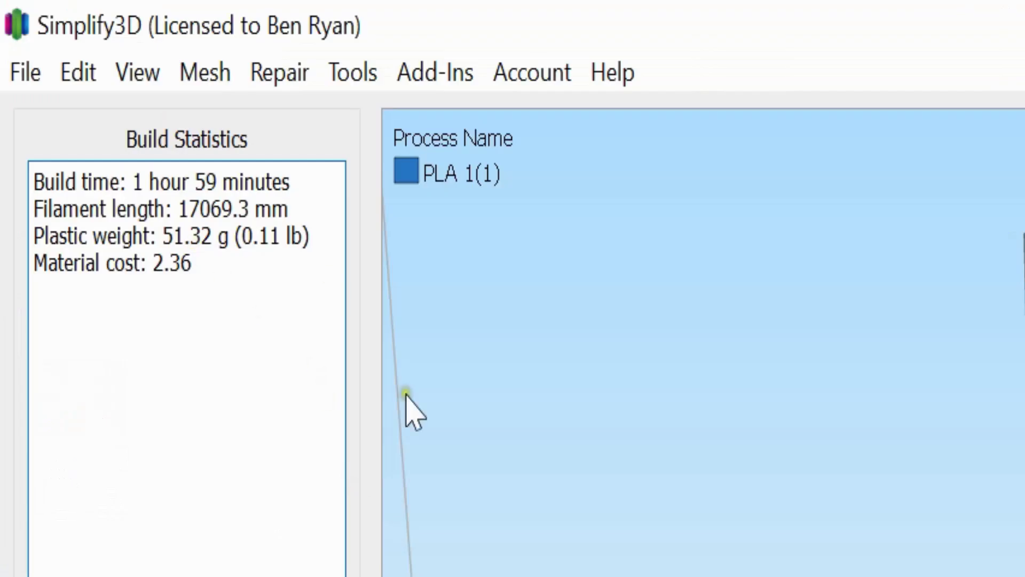
pyautogui.scroll(2, 181, 175)
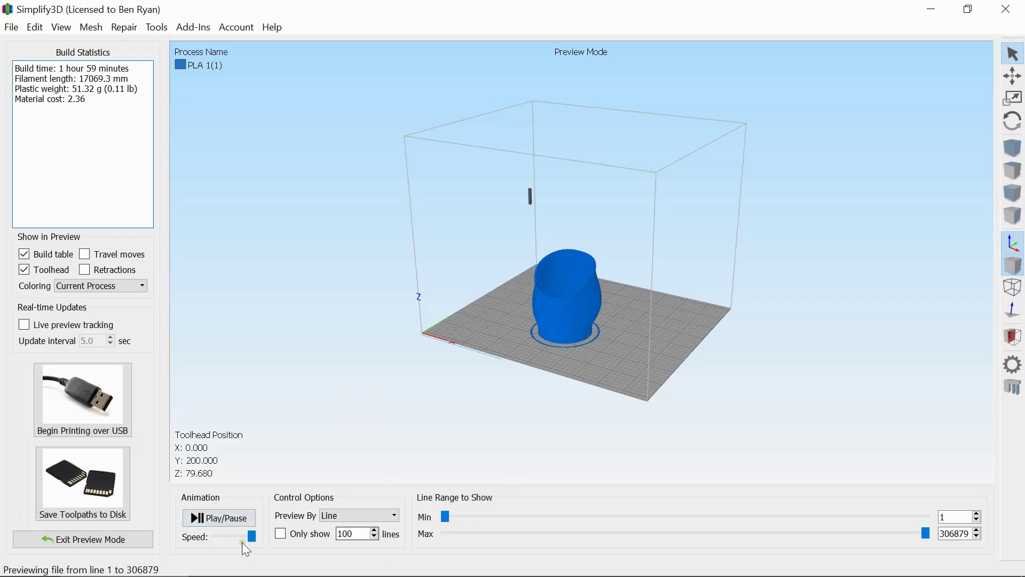
pyautogui.click(213, 527)
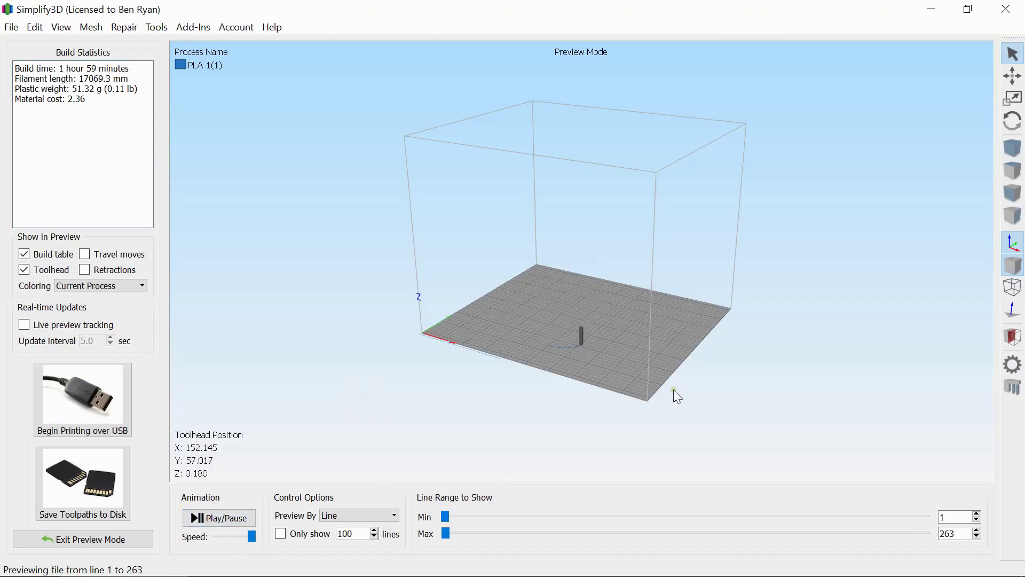